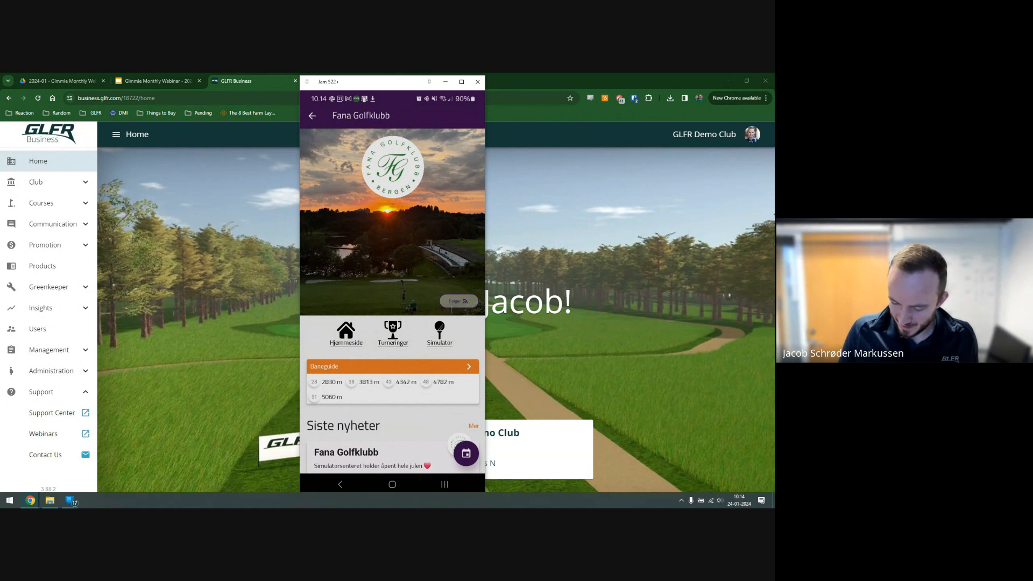
- Open the Baneguide of Fana Golfklubb and start playing with the course guide (Spill med Baneguide)
{"action": "scroll", "coordinate": [392, 301], "scroll_direction": "down", "scroll_amount": 1}
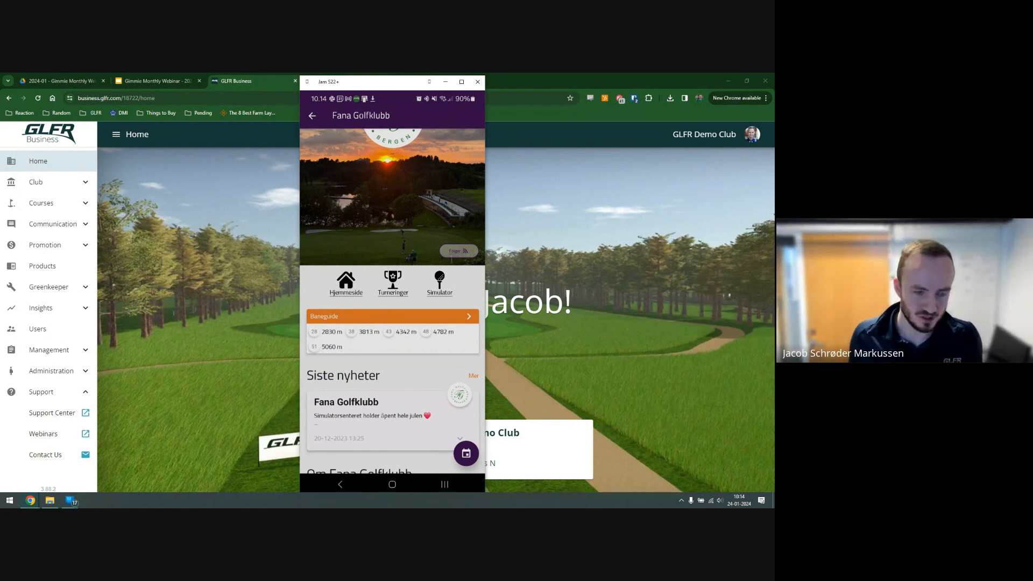
{"action": "left_click", "coordinate": [366, 316]}
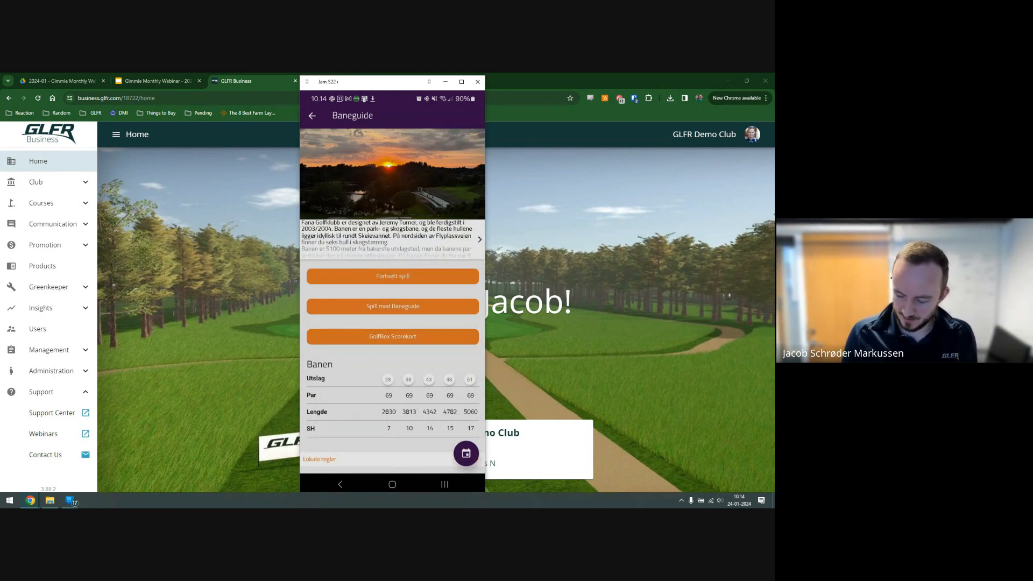
{"action": "left_click", "coordinate": [428, 303]}
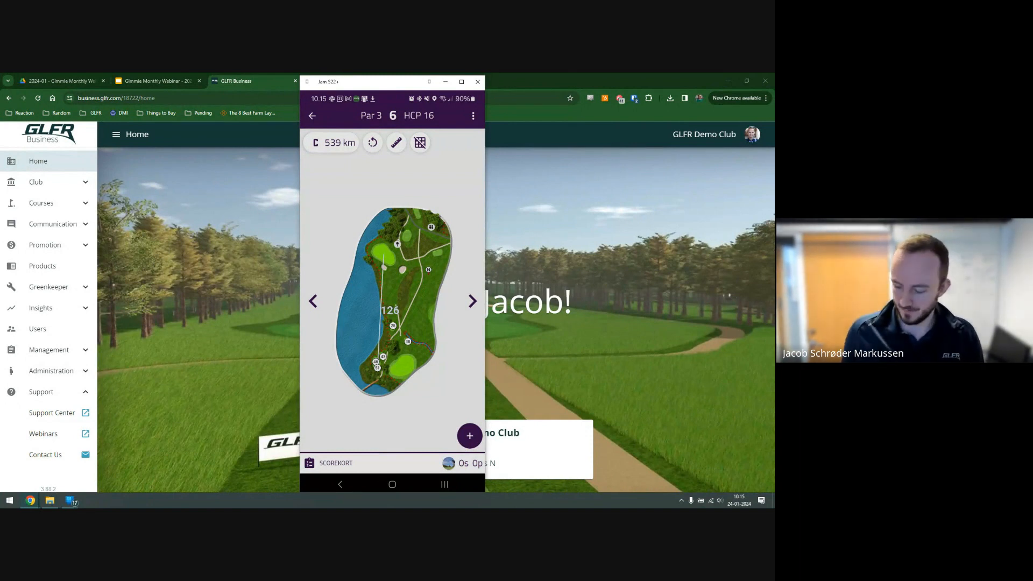
- Switch the phone to the Greenkeeper app and open its Mapping section
{"action": "left_click", "coordinate": [445, 484]}
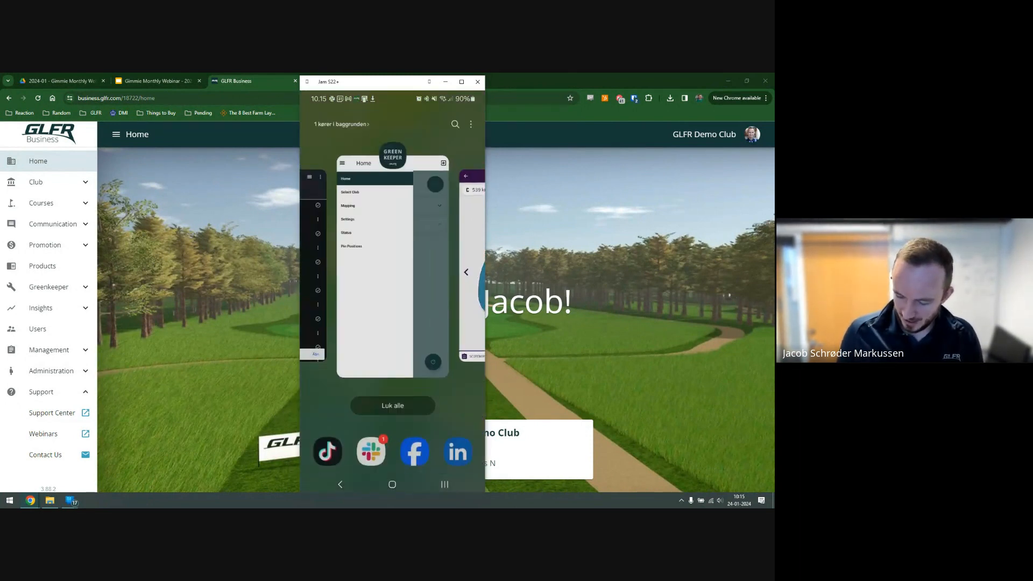
{"action": "left_click", "coordinate": [417, 294]}
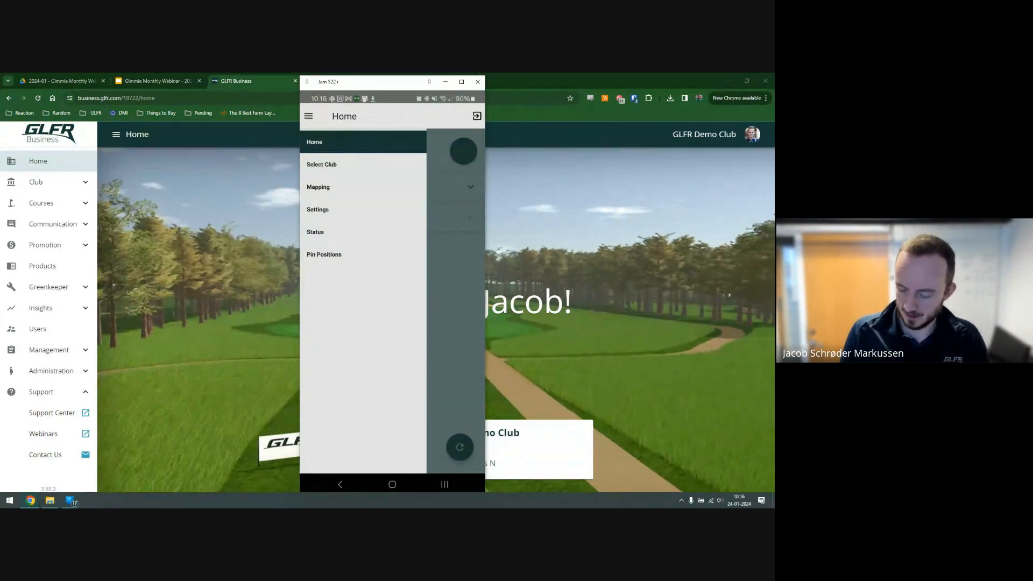
{"action": "left_click", "coordinate": [337, 188]}
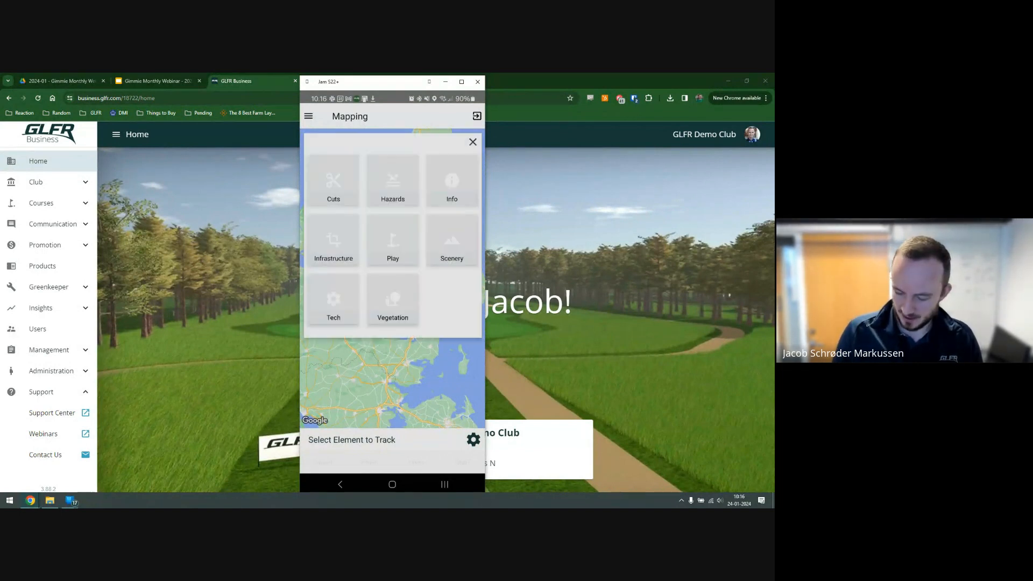
- Show the Cuts, Hazards and Vegetation element categories on the mapping view and close the category chooser
{"action": "left_click", "coordinate": [334, 181]}
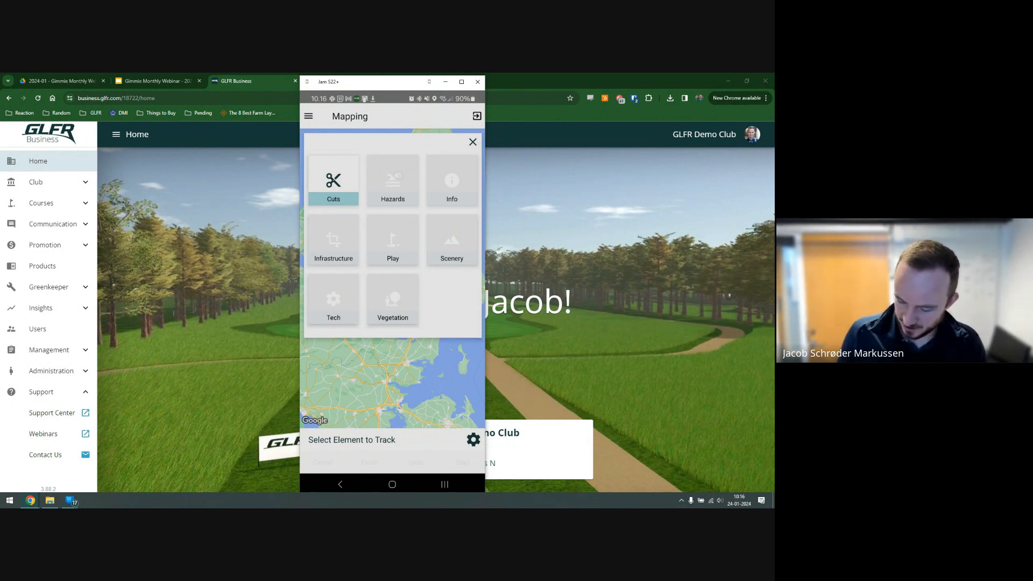
{"action": "left_click", "coordinate": [393, 181]}
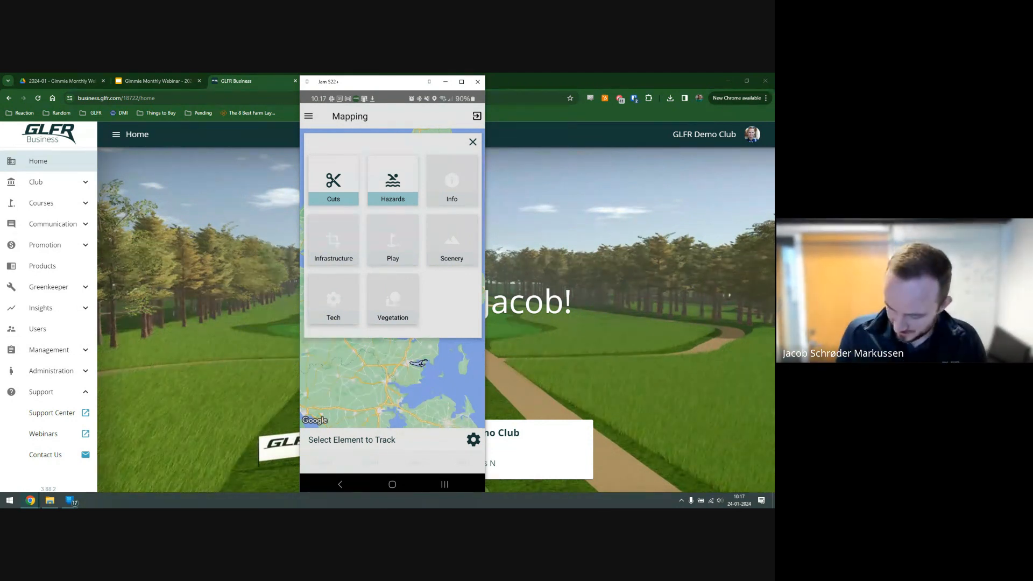
{"action": "left_click", "coordinate": [393, 299]}
{"action": "left_click", "coordinate": [472, 142]}
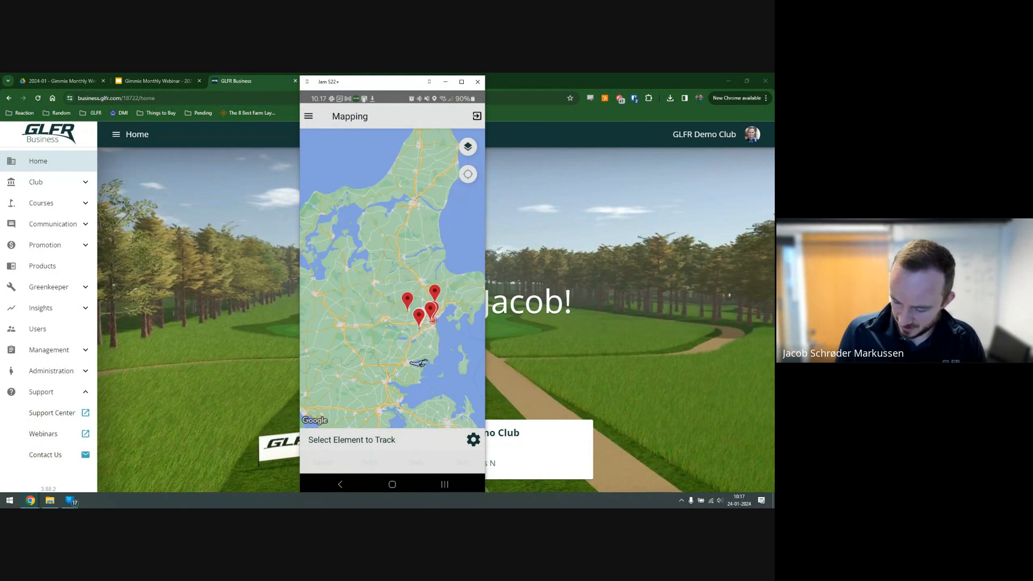
- Choose Bunker under Hazards as the element to track and collapse the element settings to reveal the course map
{"action": "scroll", "coordinate": [434, 323], "scroll_direction": "up", "scroll_amount": 3}
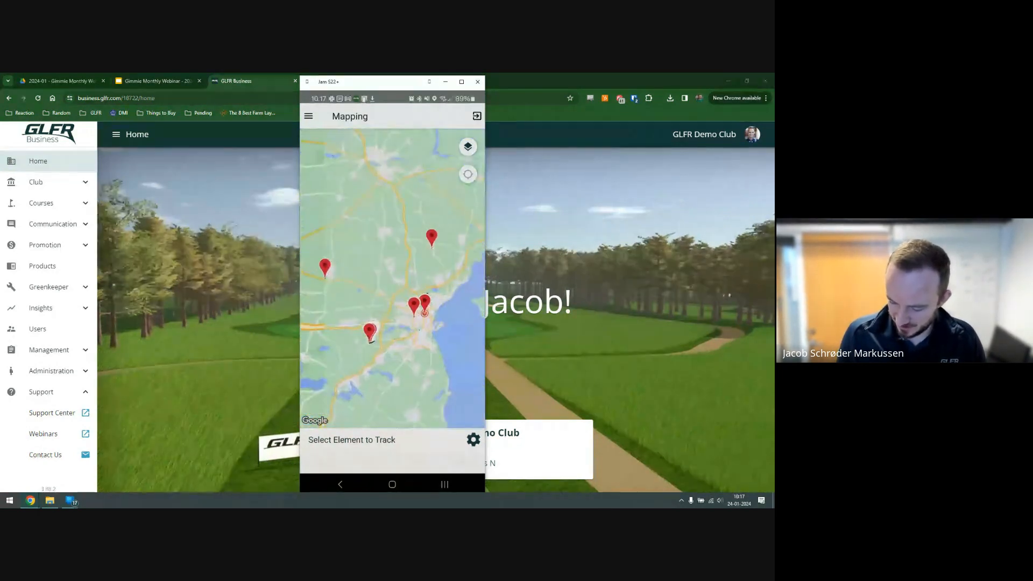
{"action": "scroll", "coordinate": [419, 317], "scroll_direction": "up", "scroll_amount": 2}
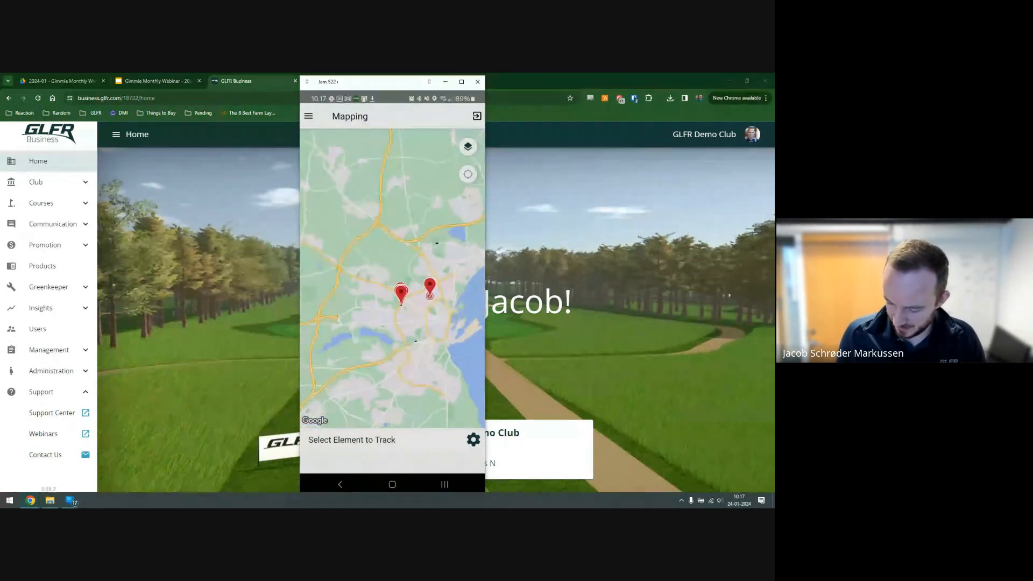
{"action": "scroll", "coordinate": [416, 293], "scroll_direction": "up", "scroll_amount": 5}
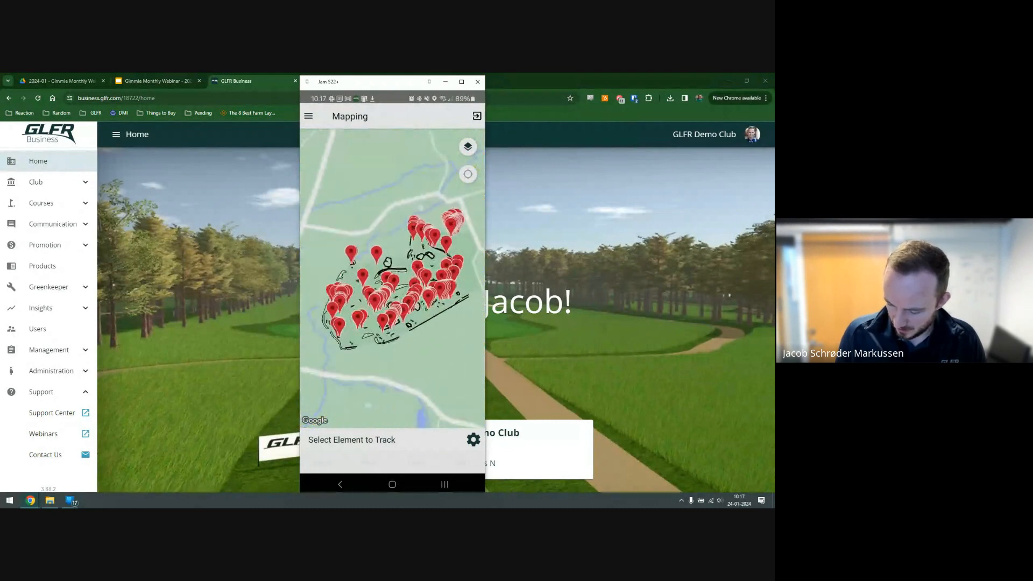
{"action": "scroll", "coordinate": [398, 280], "scroll_direction": "up", "scroll_amount": 2}
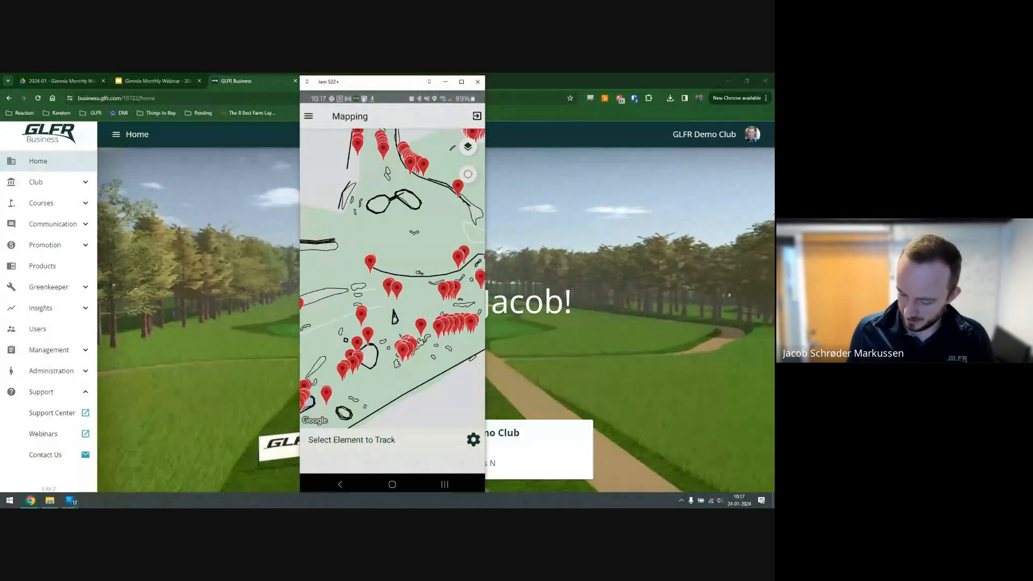
{"action": "left_click", "coordinate": [449, 444]}
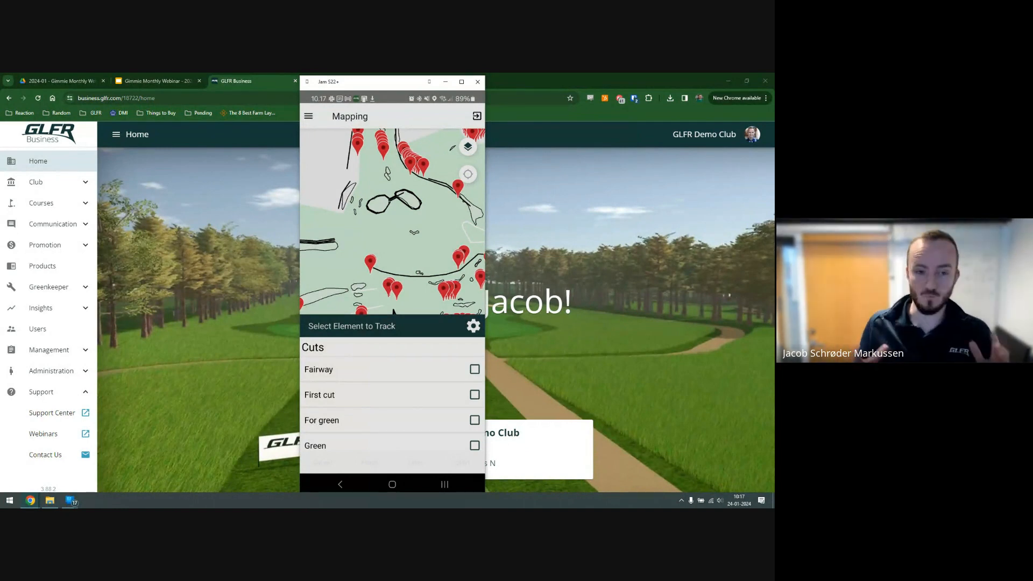
{"action": "scroll", "coordinate": [392, 398], "scroll_direction": "down", "scroll_amount": 5}
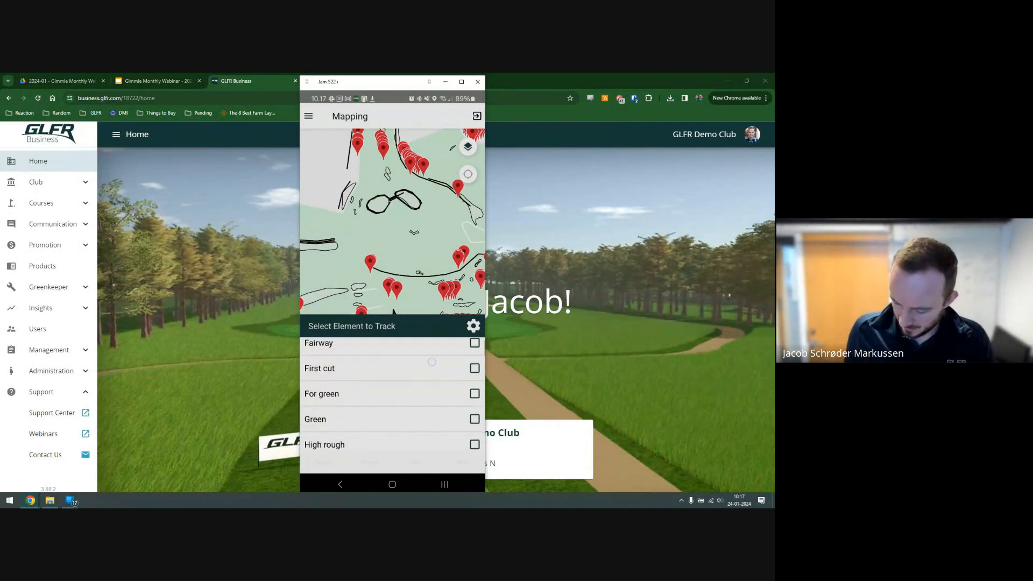
{"action": "scroll", "coordinate": [439, 376], "scroll_direction": "up", "scroll_amount": 1}
{"action": "scroll", "coordinate": [430, 399], "scroll_direction": "down", "scroll_amount": 4}
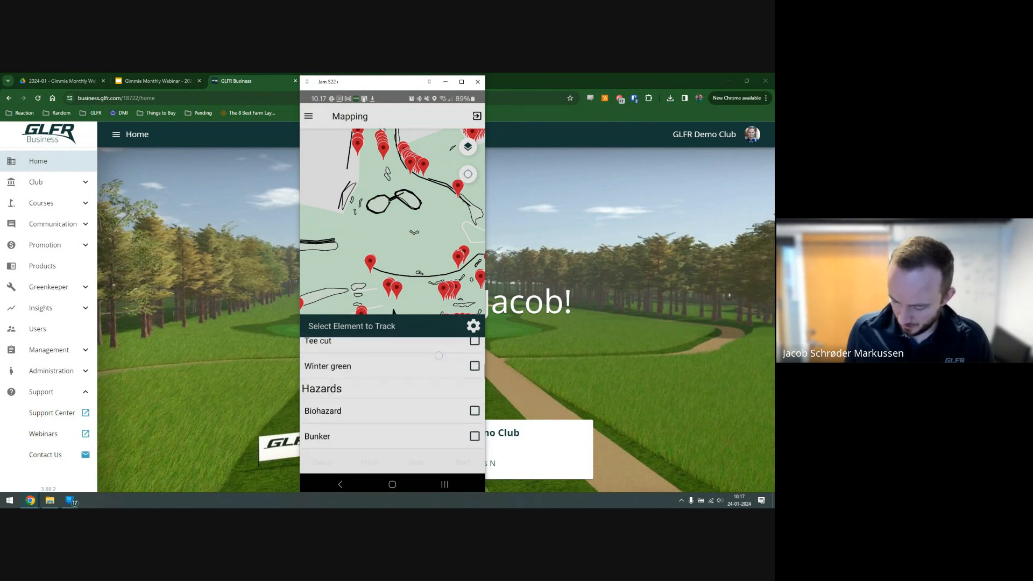
{"action": "scroll", "coordinate": [423, 398], "scroll_direction": "up", "scroll_amount": 1}
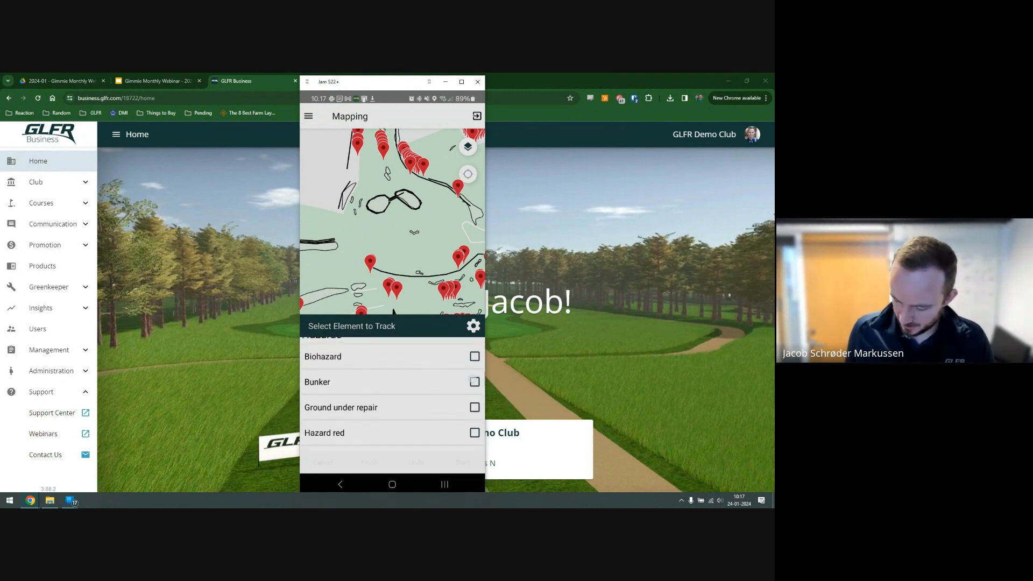
{"action": "left_click", "coordinate": [424, 382]}
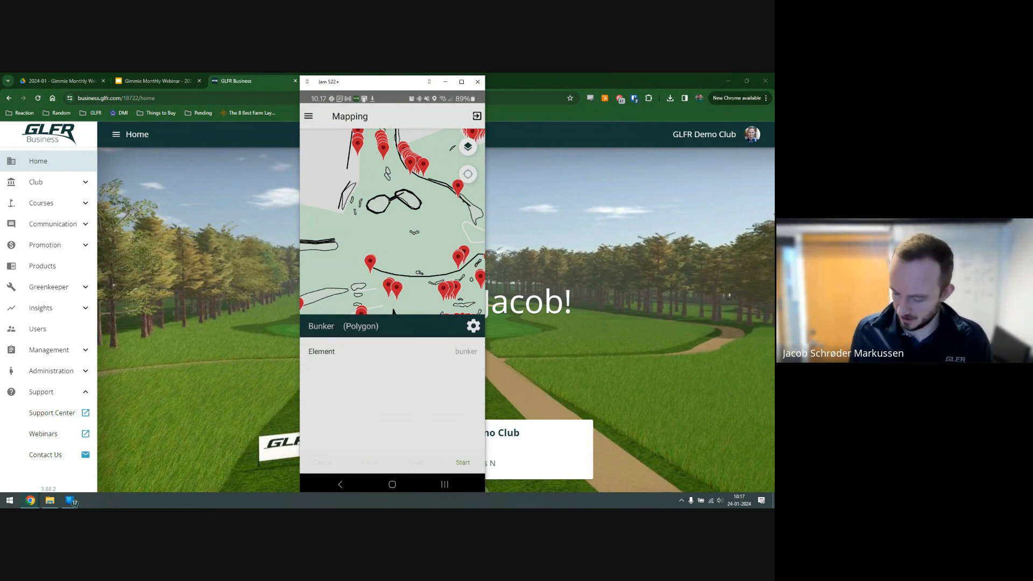
{"action": "left_click", "coordinate": [473, 326]}
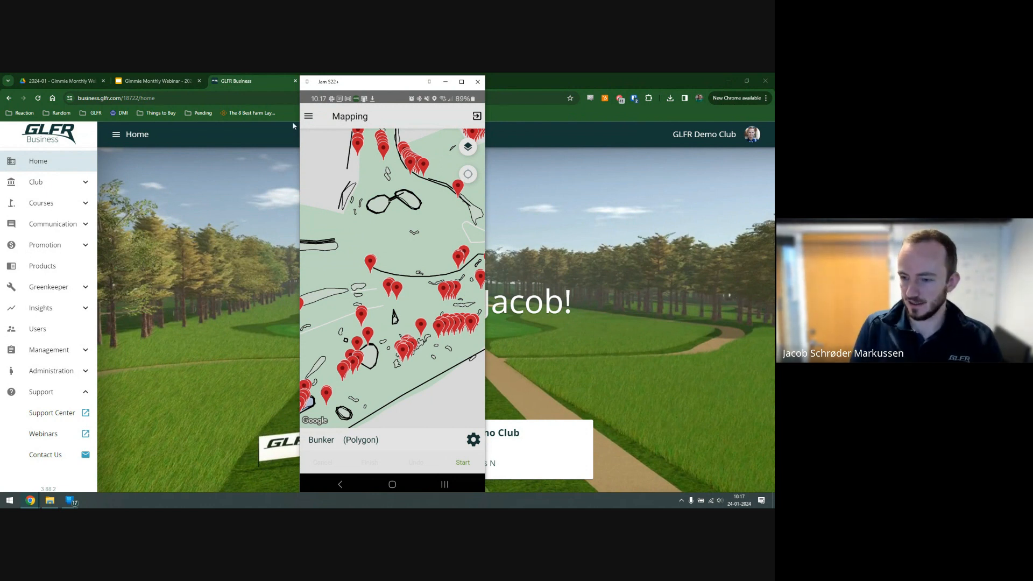
- Switch to the Gimmie Monthly Webinar presentation in Google Slides and start the slideshow from the "Mapping elements in GLFR Greenkeeper" slide
{"action": "left_click", "coordinate": [160, 83]}
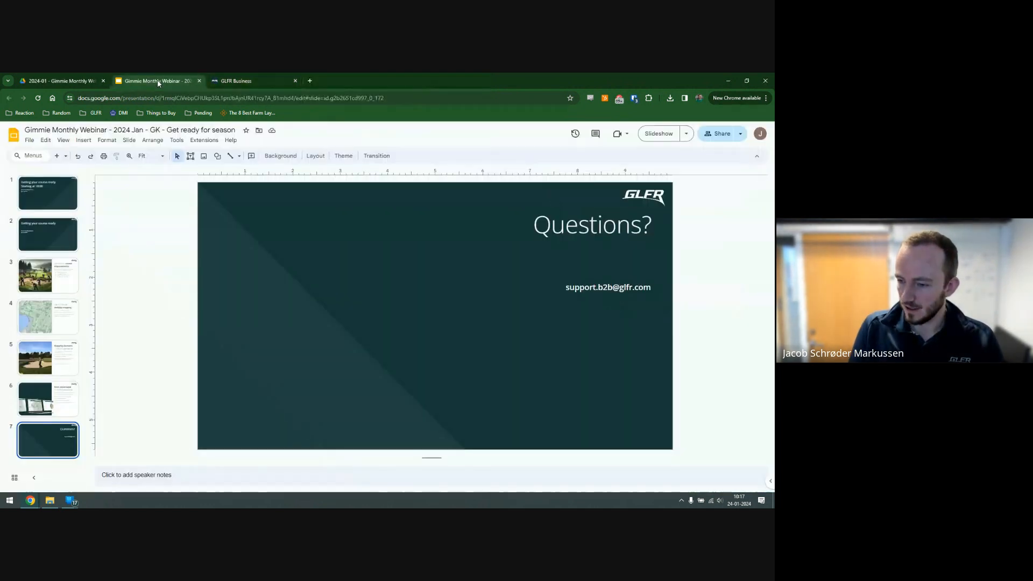
{"action": "left_click", "coordinate": [60, 284]}
{"action": "left_click", "coordinate": [43, 310]}
{"action": "left_click", "coordinate": [659, 133]}
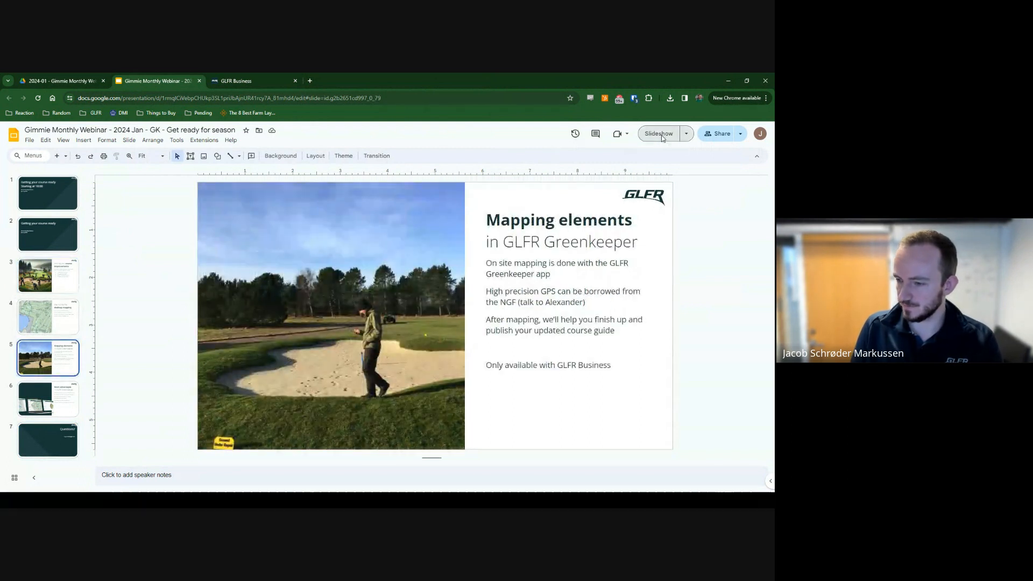
- Bring the mirrored phone window in front of the slideshow and place it over the slide's text, clear of the bunker photo
{"action": "key", "text": "alt+Tab"}
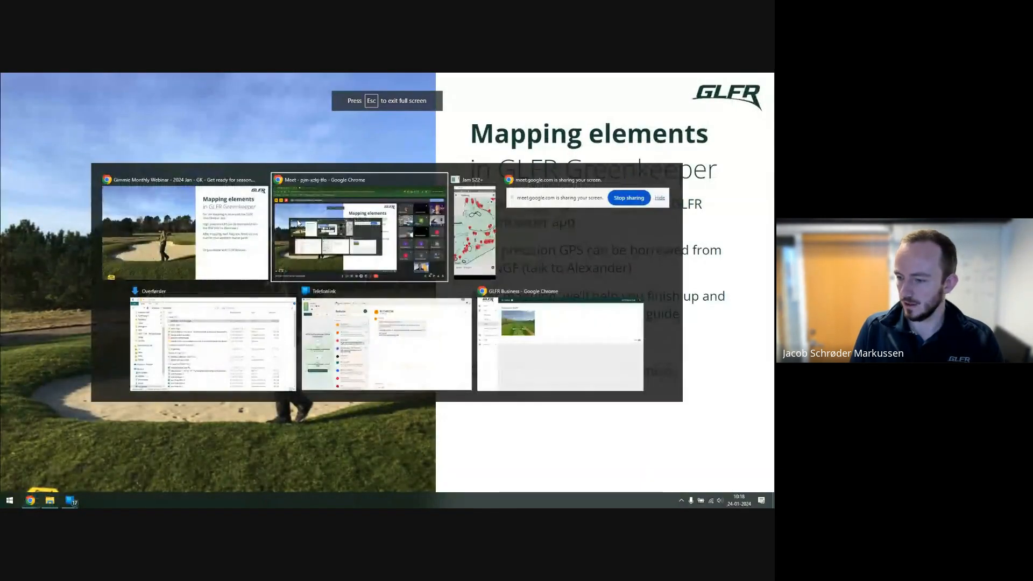
{"action": "key", "text": "alt+Tab"}
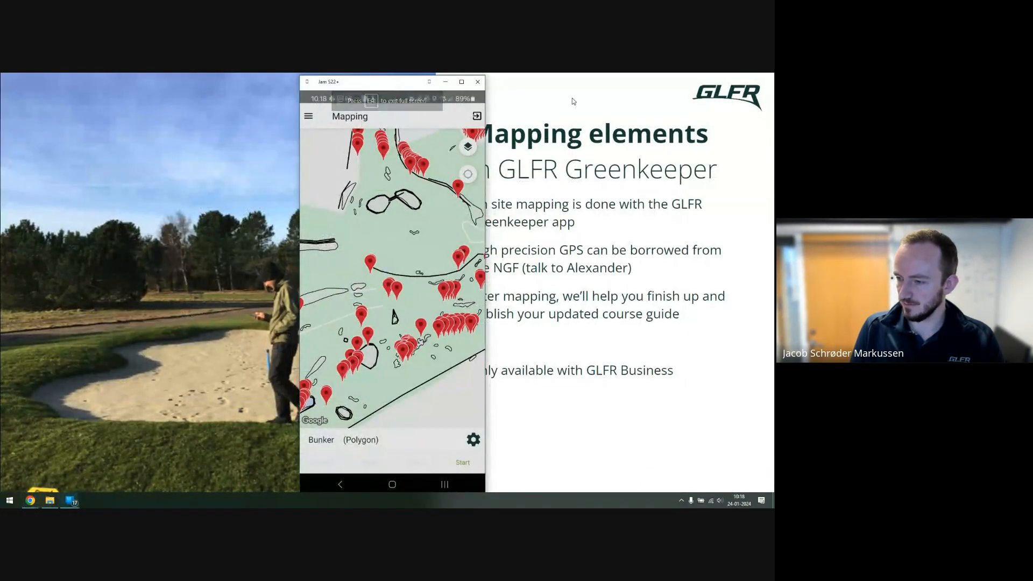
{"action": "left_click_drag", "start_coordinate": [400, 88], "coordinate": [590, 90]}
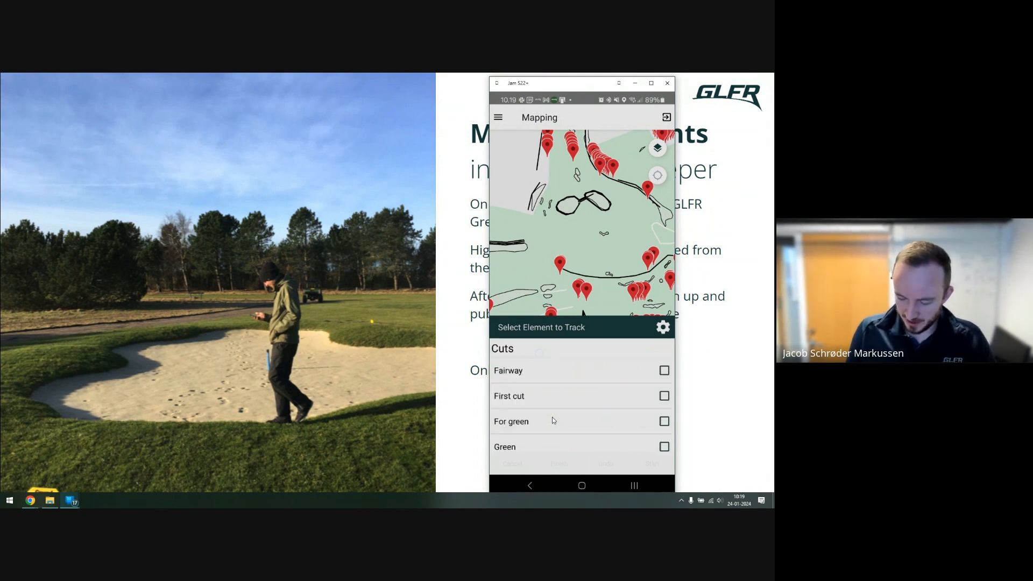
- Look through the list of trackable elements from Cuts down to the vegetation types
{"action": "scroll", "coordinate": [552, 418], "scroll_direction": "down", "scroll_amount": 8}
{"action": "scroll", "coordinate": [552, 418], "scroll_direction": "down", "scroll_amount": 4}
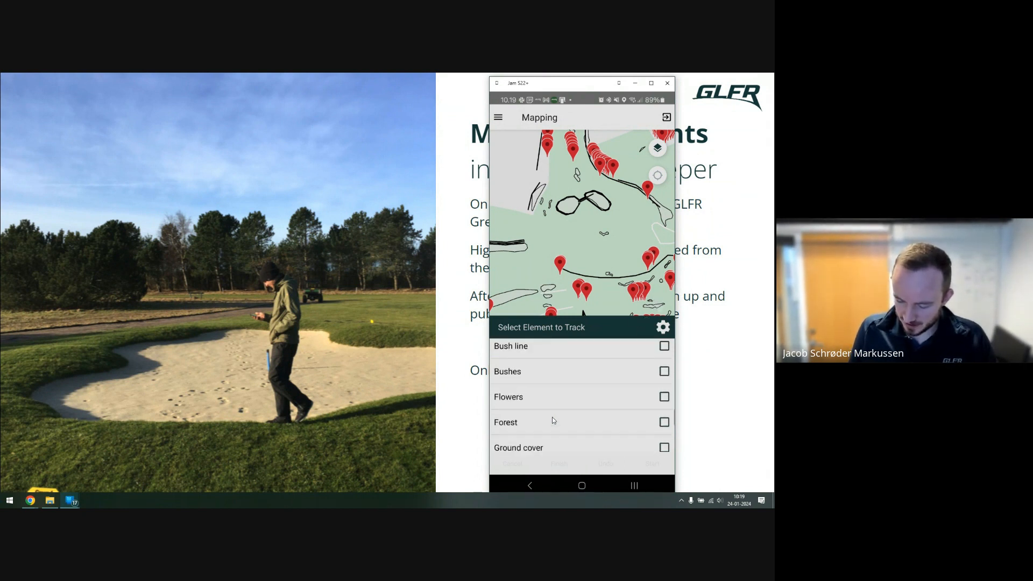
{"action": "scroll", "coordinate": [551, 417], "scroll_direction": "up", "scroll_amount": 2}
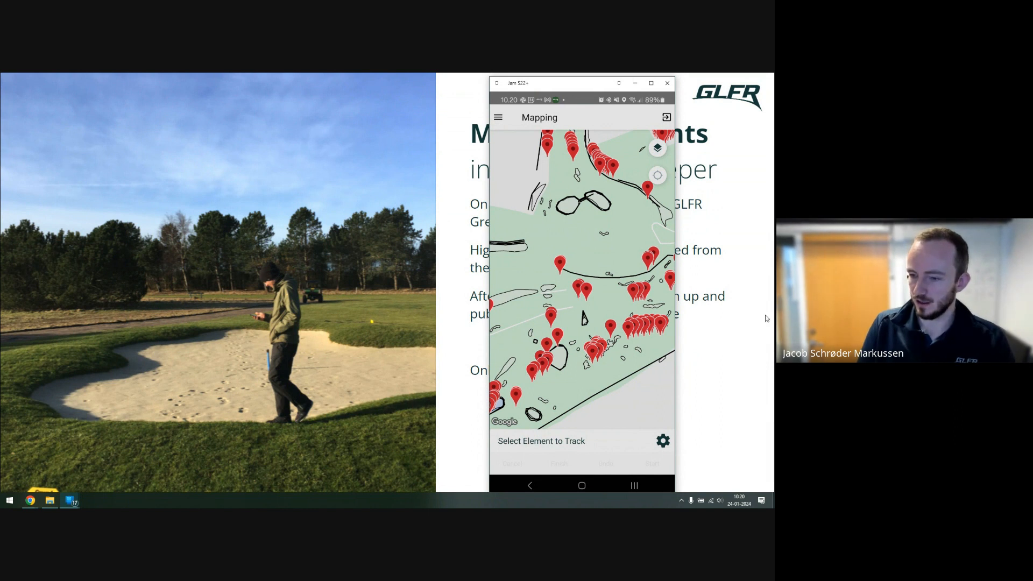
- Advance the slideshow to the "More advantages" slide, and open the Greenkeeper Tech Overview in GLFR Business
{"action": "left_click", "coordinate": [341, 191]}
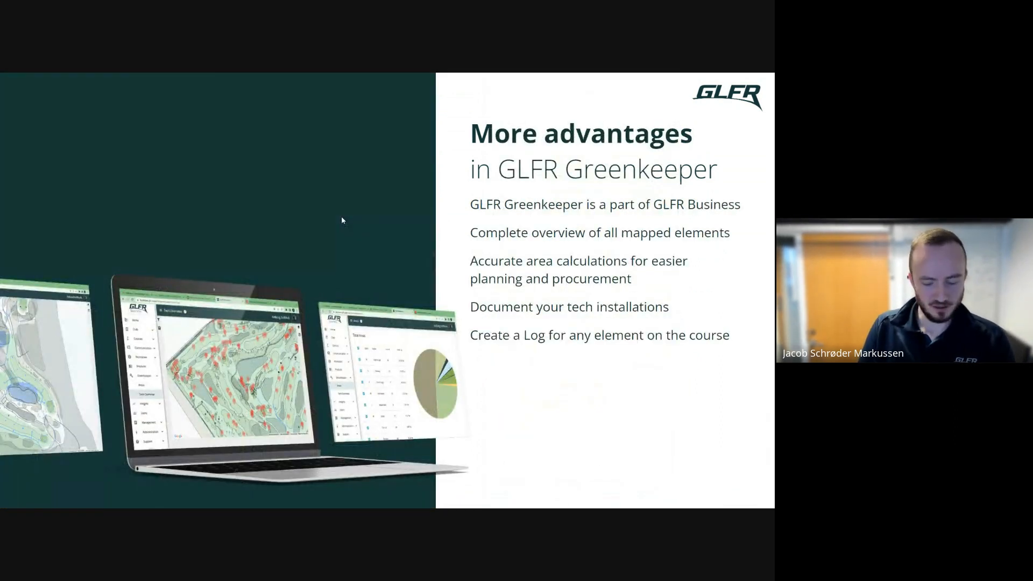
{"action": "key", "text": "alt+Tab"}
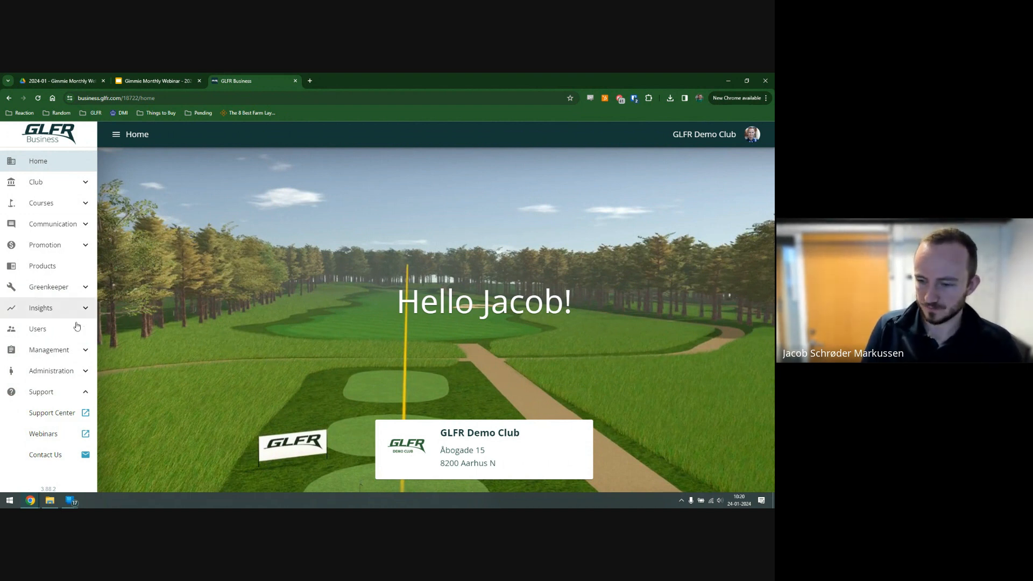
{"action": "left_click", "coordinate": [78, 290]}
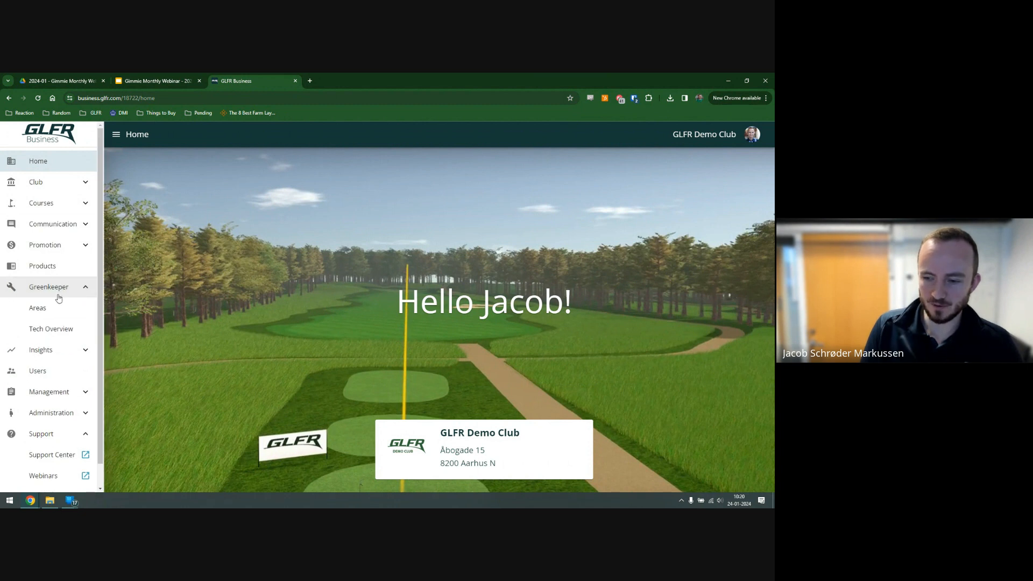
{"action": "left_click", "coordinate": [49, 329]}
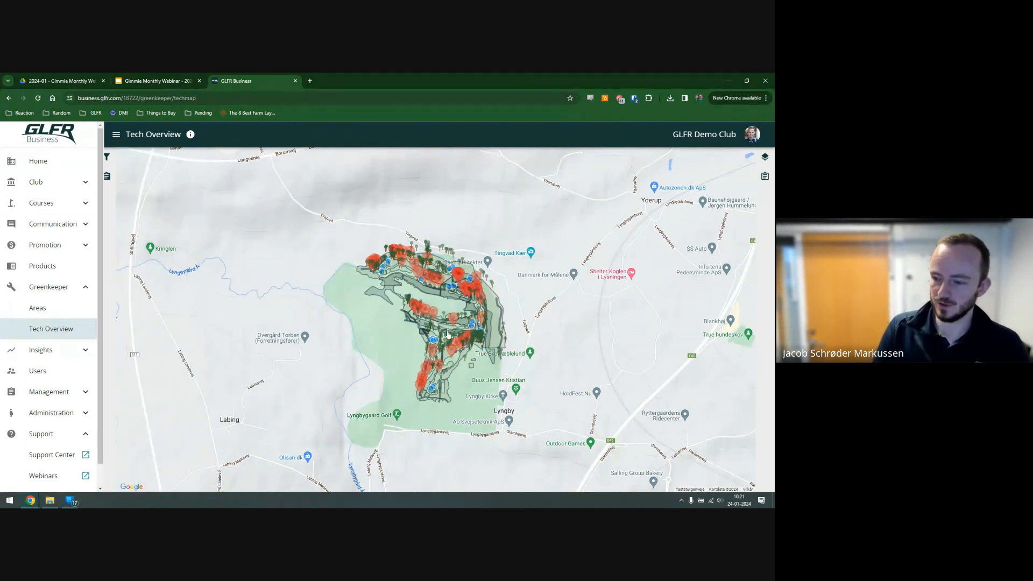
- Examine the mapped greens, surrounding areas and blue and red technical markers on the eastern part of the course map
{"action": "scroll", "coordinate": [447, 333], "scroll_direction": "up", "scroll_amount": 5}
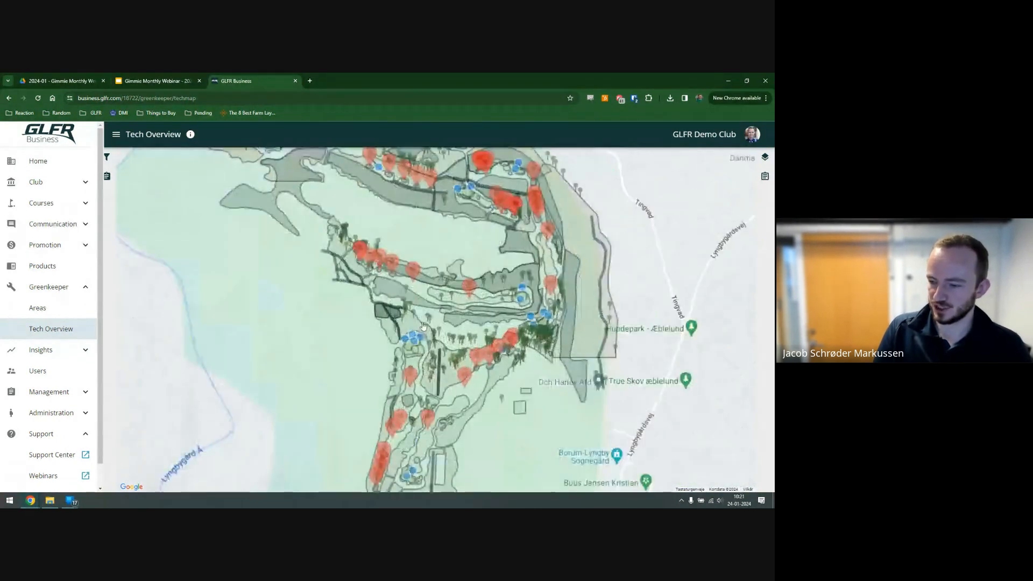
{"action": "left_click_drag", "start_coordinate": [382, 252], "coordinate": [299, 285]}
{"action": "scroll", "coordinate": [437, 345], "scroll_direction": "up", "scroll_amount": 1}
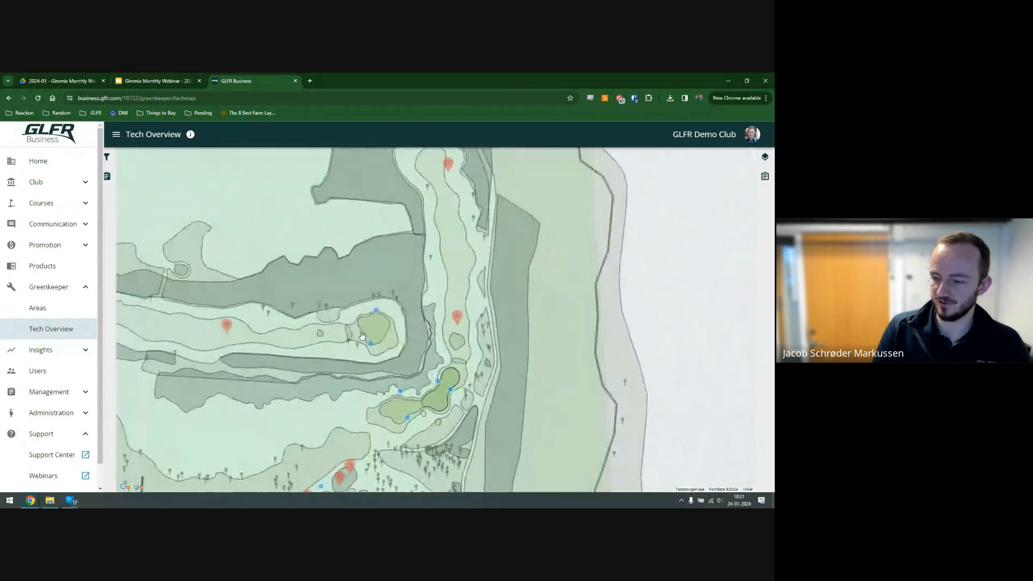
{"action": "left_click_drag", "start_coordinate": [433, 374], "coordinate": [392, 342]}
{"action": "scroll", "coordinate": [392, 343], "scroll_direction": "up", "scroll_amount": 2}
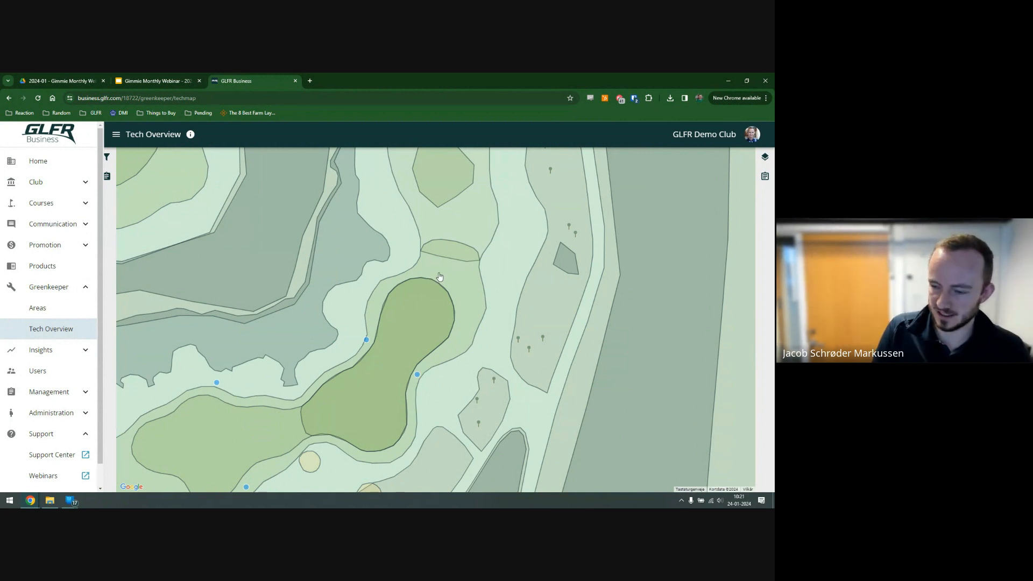
{"action": "scroll", "coordinate": [440, 276], "scroll_direction": "down", "scroll_amount": 1}
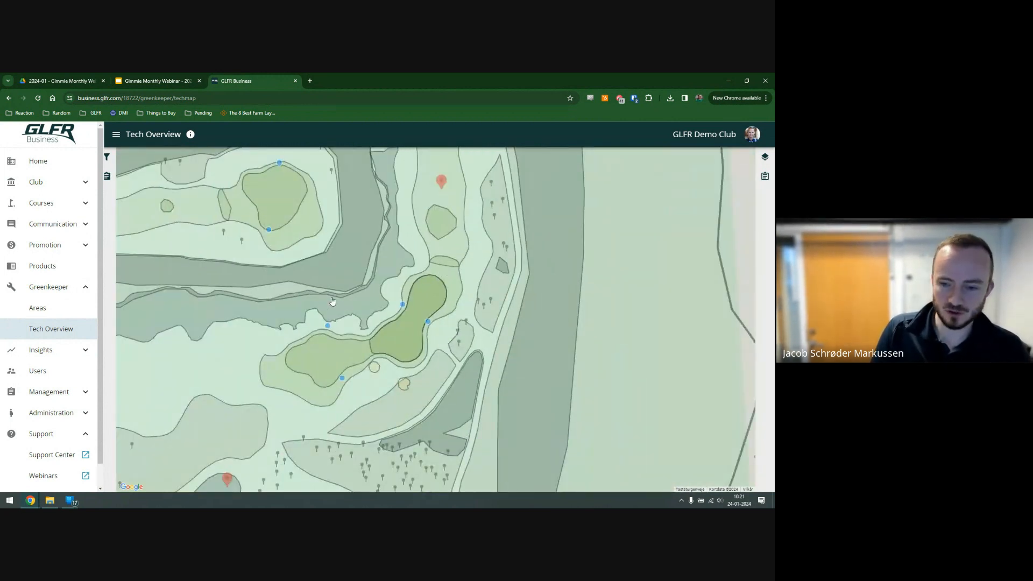
{"action": "left_click_drag", "start_coordinate": [325, 304], "coordinate": [475, 230]}
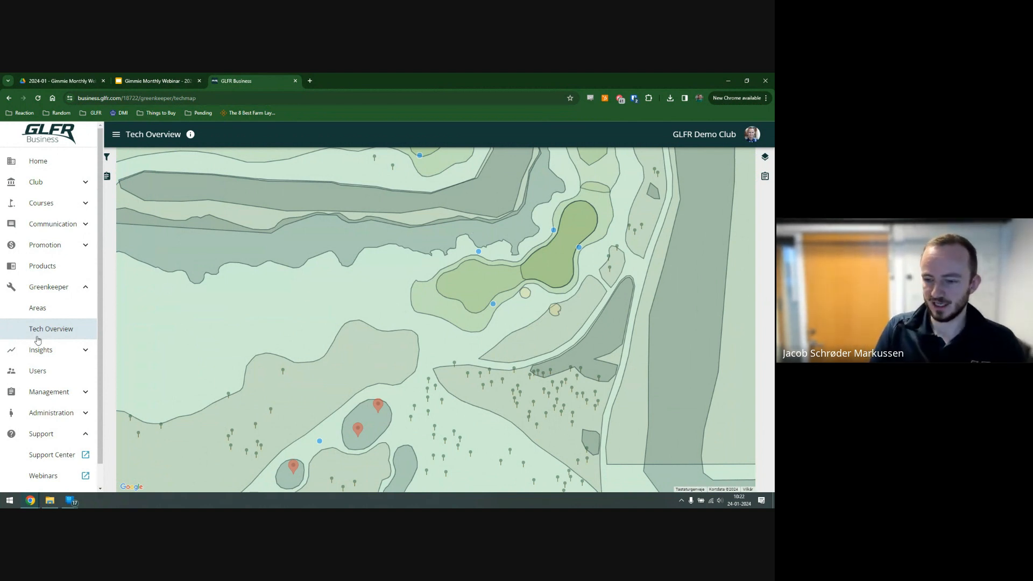
- Open the details of the sprinkler between the fairway and the shaded areas with red markers, and inspect its name
{"action": "left_click_drag", "start_coordinate": [291, 373], "coordinate": [366, 242]}
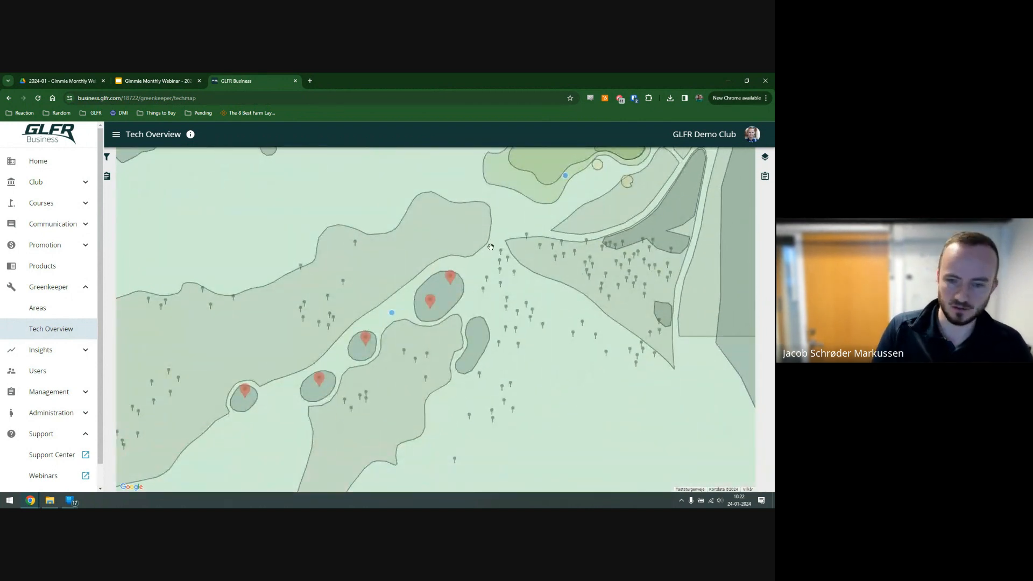
{"action": "left_click", "coordinate": [392, 314]}
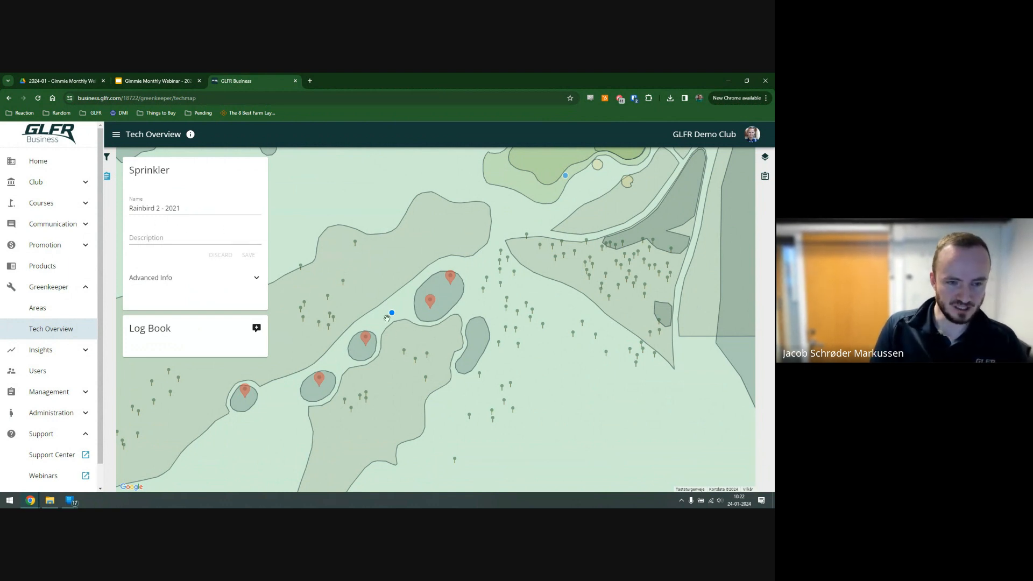
{"action": "left_click", "coordinate": [155, 206]}
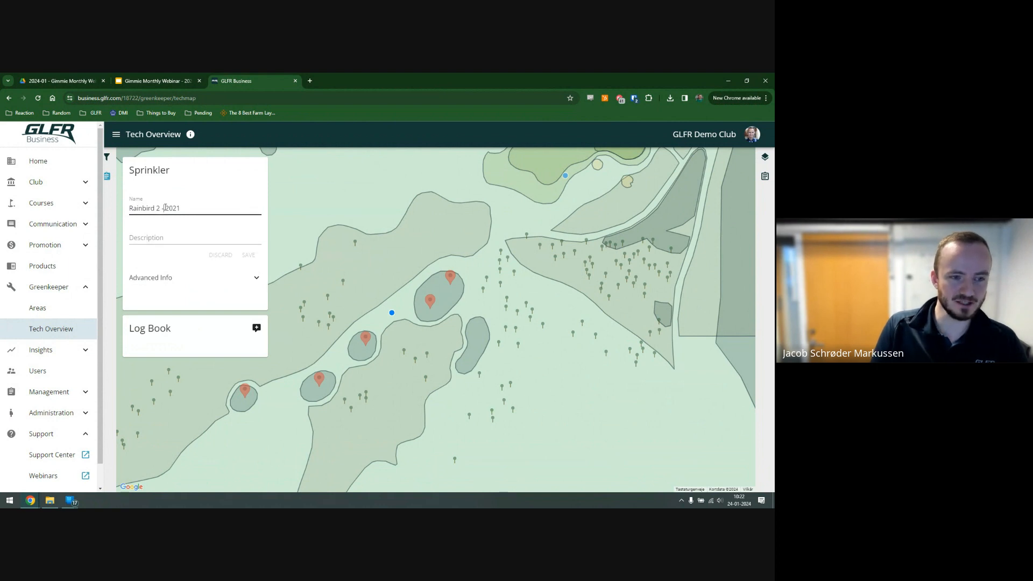
{"action": "double_click", "coordinate": [167, 208]}
{"action": "left_click", "coordinate": [186, 208]}
{"action": "double_click", "coordinate": [150, 208]}
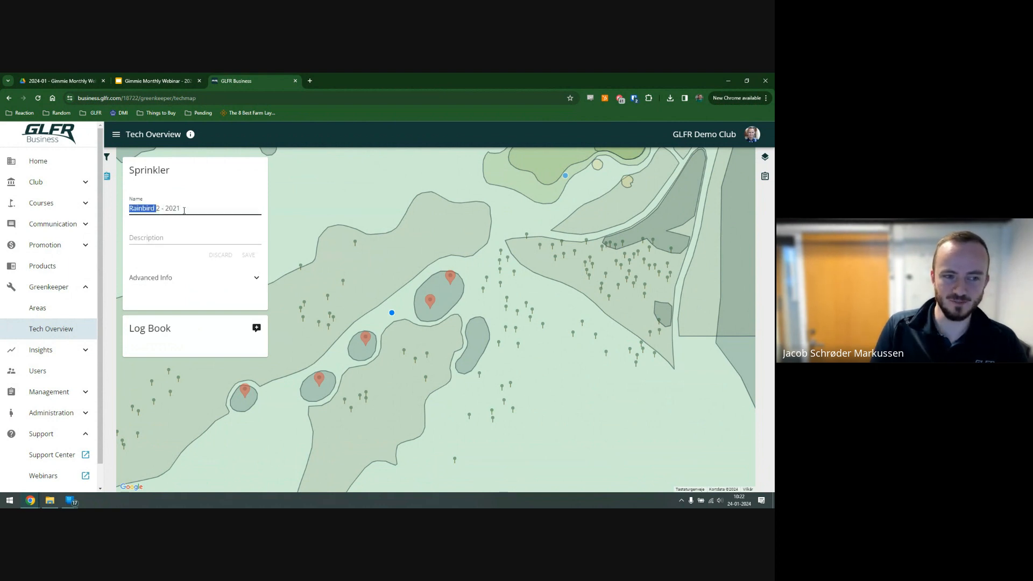
{"action": "left_click", "coordinate": [195, 217]}
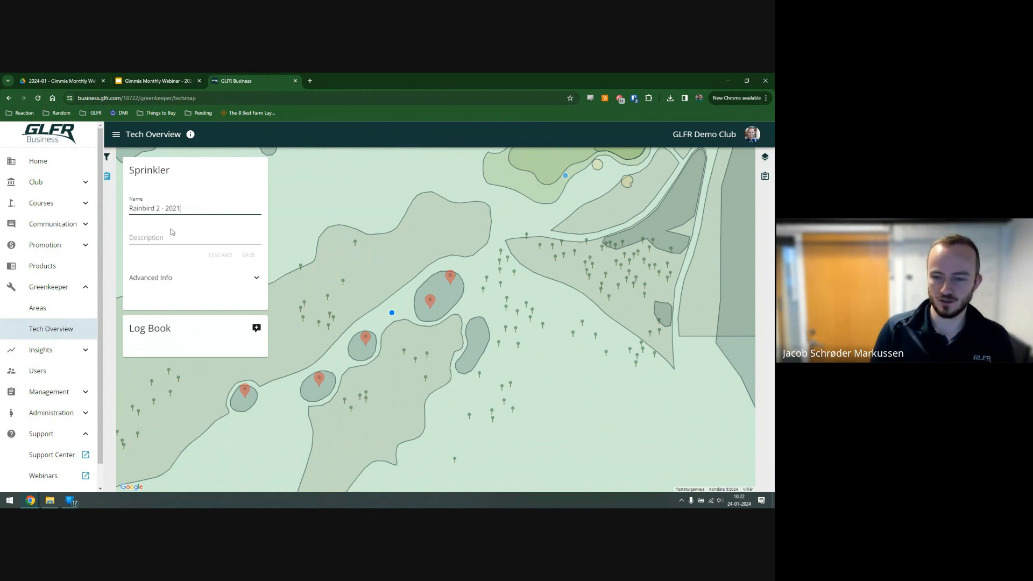
- Survey the markers along the southern holes, and check the details and description of the sprinkler north of the eastern double green
{"action": "scroll", "coordinate": [487, 242], "scroll_direction": "down", "scroll_amount": 1}
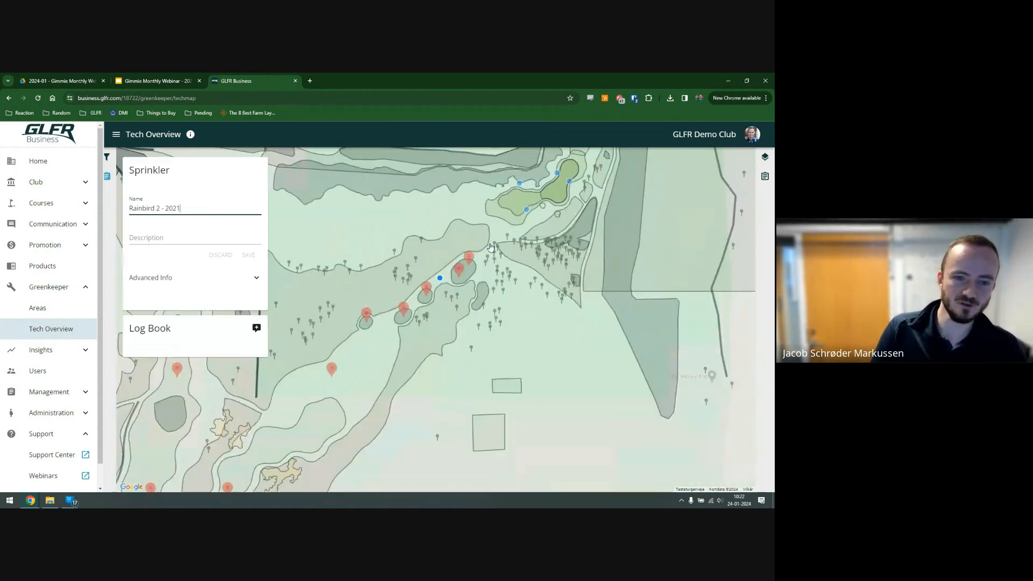
{"action": "left_click_drag", "start_coordinate": [419, 322], "coordinate": [564, 242]}
{"action": "left_click_drag", "start_coordinate": [428, 404], "coordinate": [485, 298]}
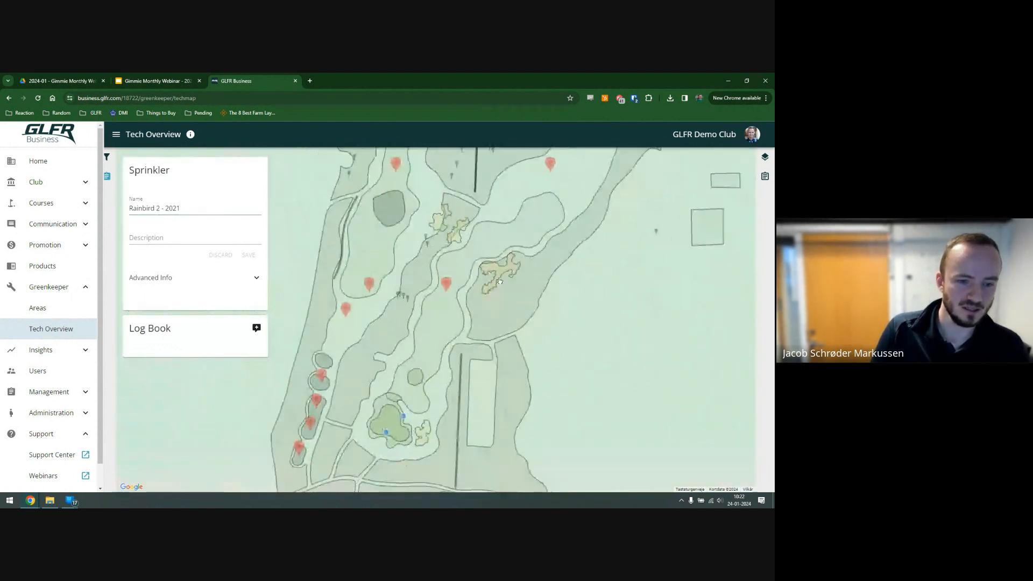
{"action": "left_click_drag", "start_coordinate": [417, 427], "coordinate": [492, 304]}
{"action": "left_click_drag", "start_coordinate": [532, 215], "coordinate": [421, 382]}
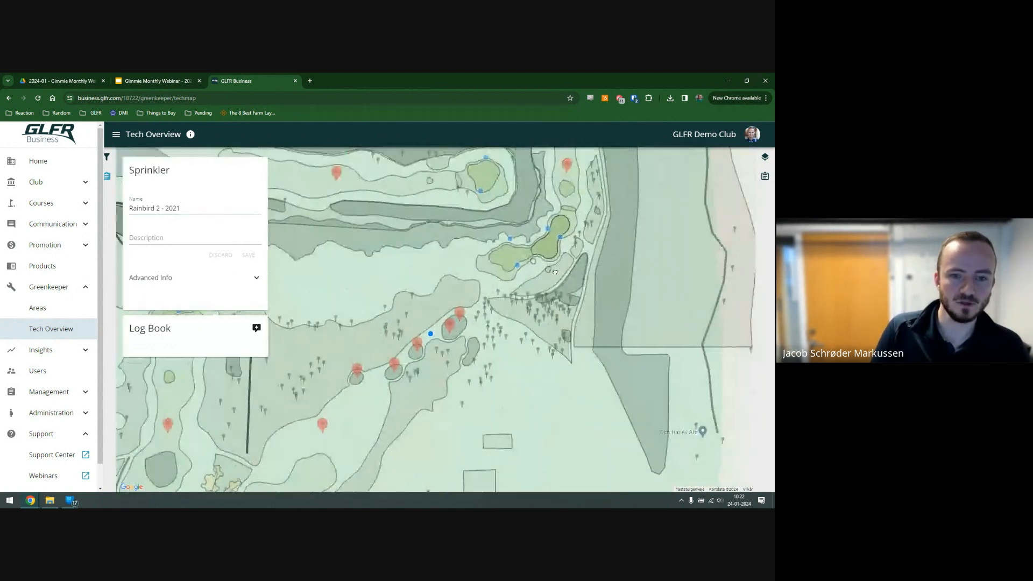
{"action": "scroll", "coordinate": [538, 239], "scroll_direction": "up", "scroll_amount": 1}
{"action": "scroll", "coordinate": [538, 239], "scroll_direction": "up", "scroll_amount": 1}
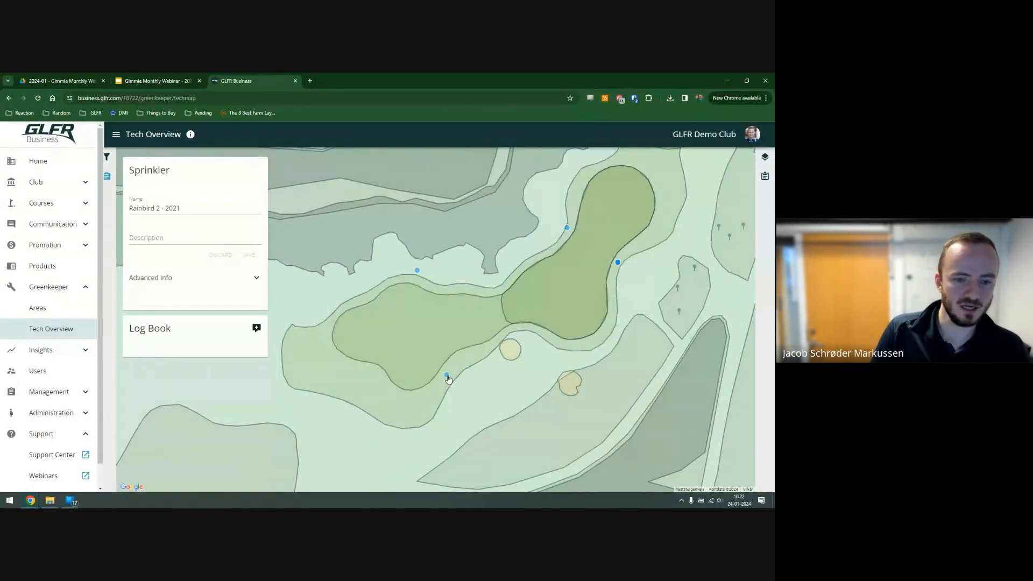
{"action": "left_click", "coordinate": [417, 271]}
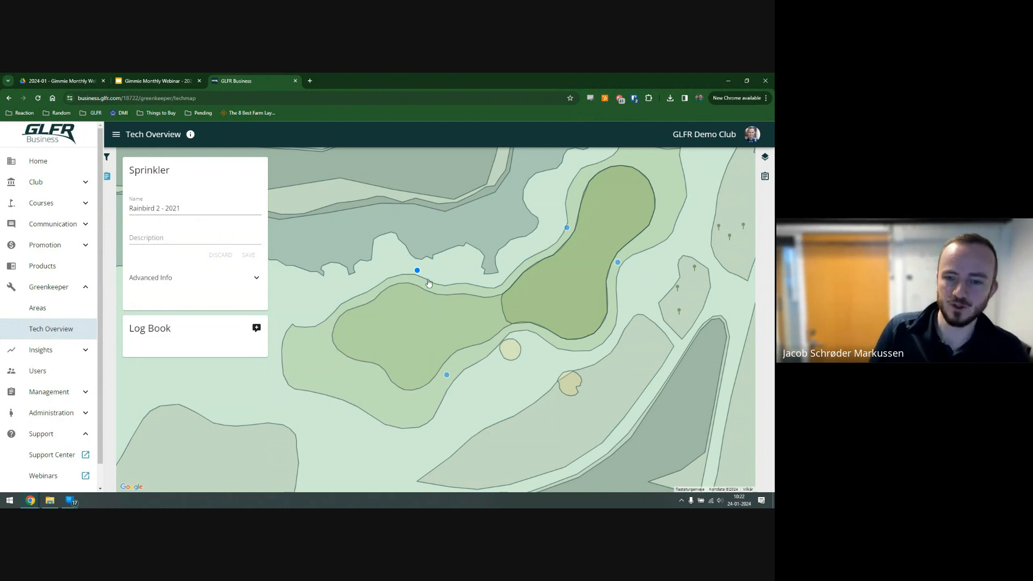
{"action": "left_click", "coordinate": [172, 237]}
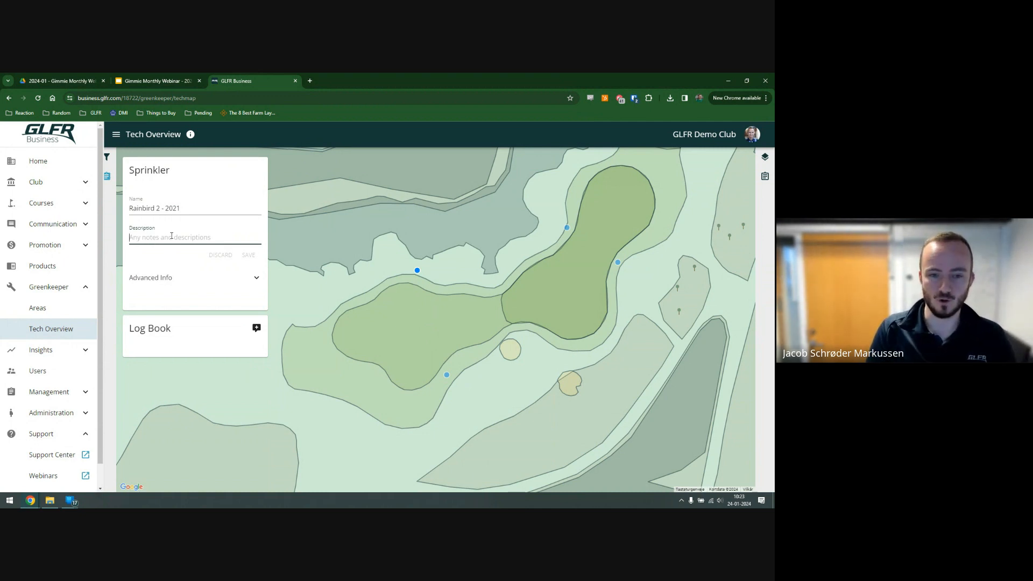
- Rename the sprinkler on the south side of the double green to "Rainbird 4 - 2024" and save it
{"action": "left_click", "coordinate": [446, 374]}
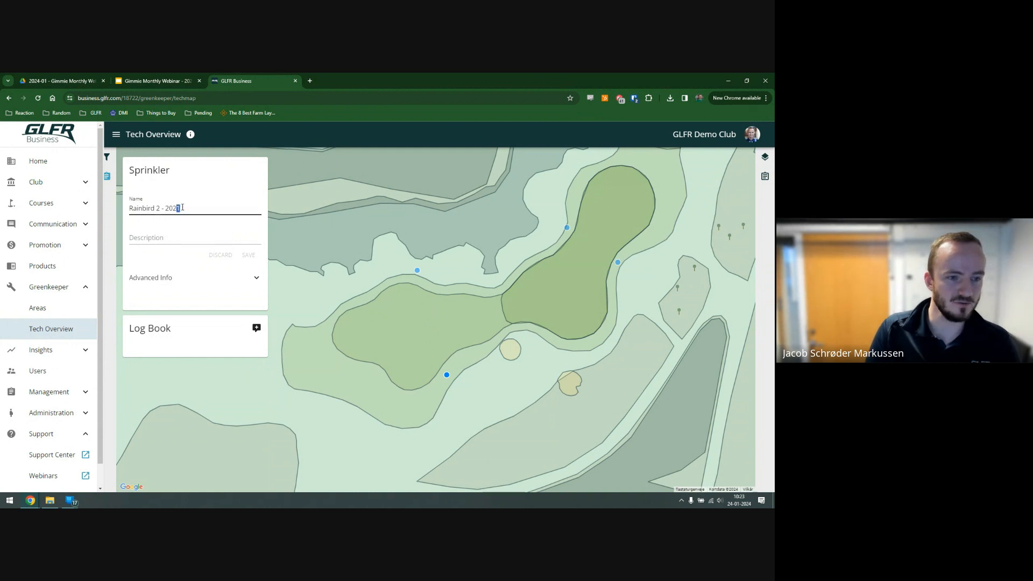
{"action": "type", "text": "4"}
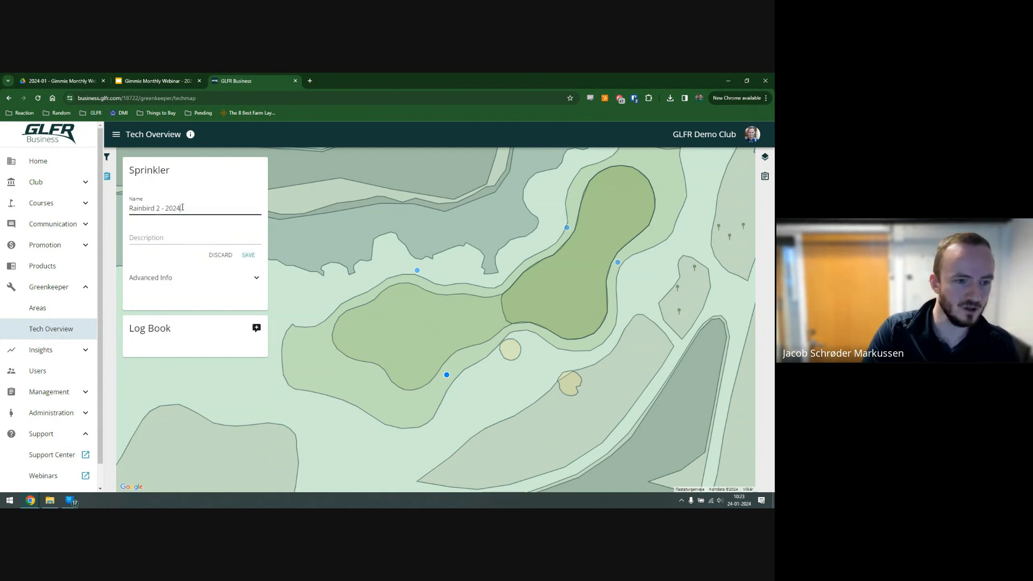
{"action": "double_click", "coordinate": [159, 207]}
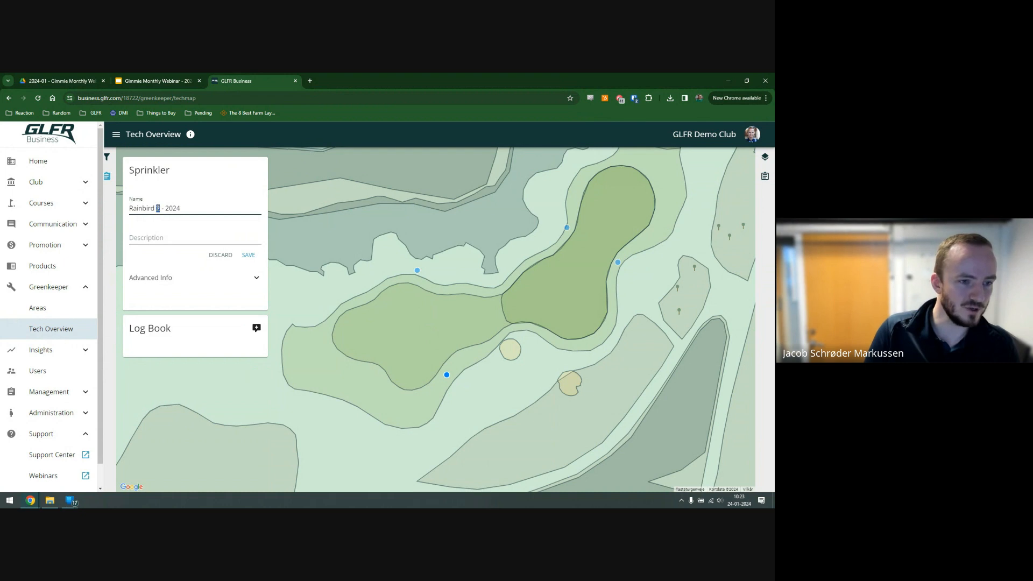
{"action": "type", "text": "4"}
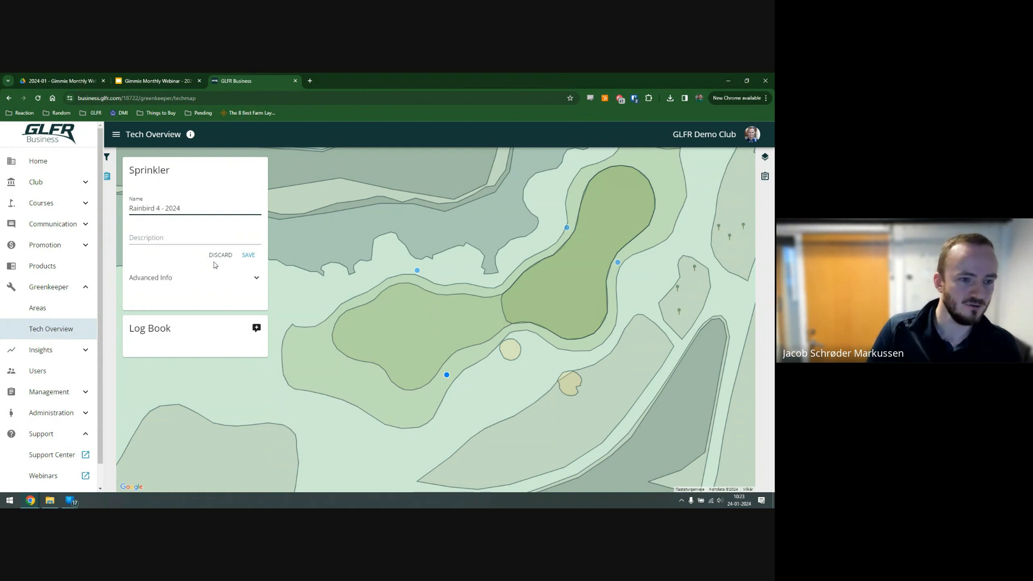
{"action": "left_click", "coordinate": [247, 257]}
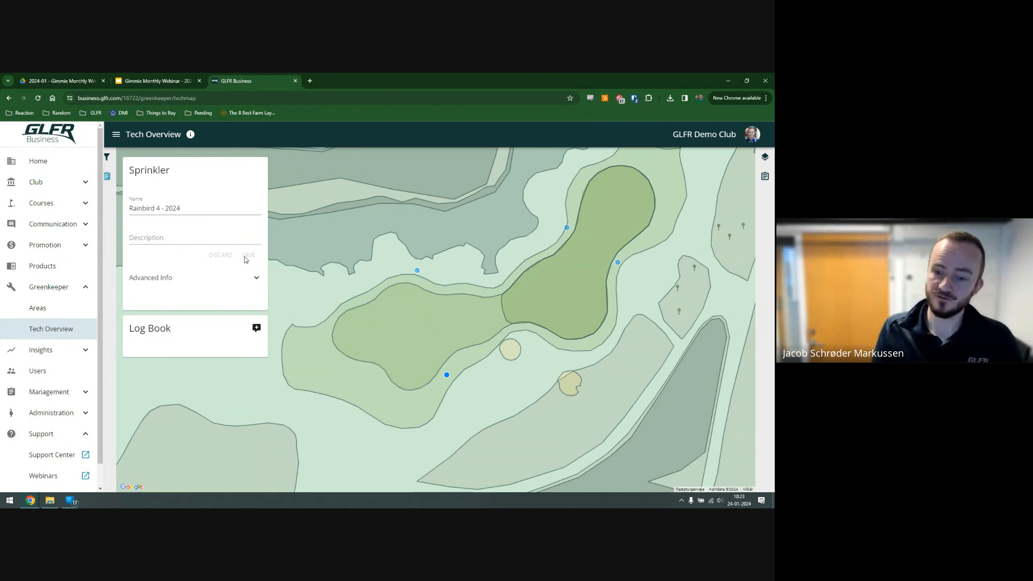
- Create a log book entry for this sprinkler reading "Updated the sprinkler to the 2024 model"
{"action": "left_click", "coordinate": [256, 327]}
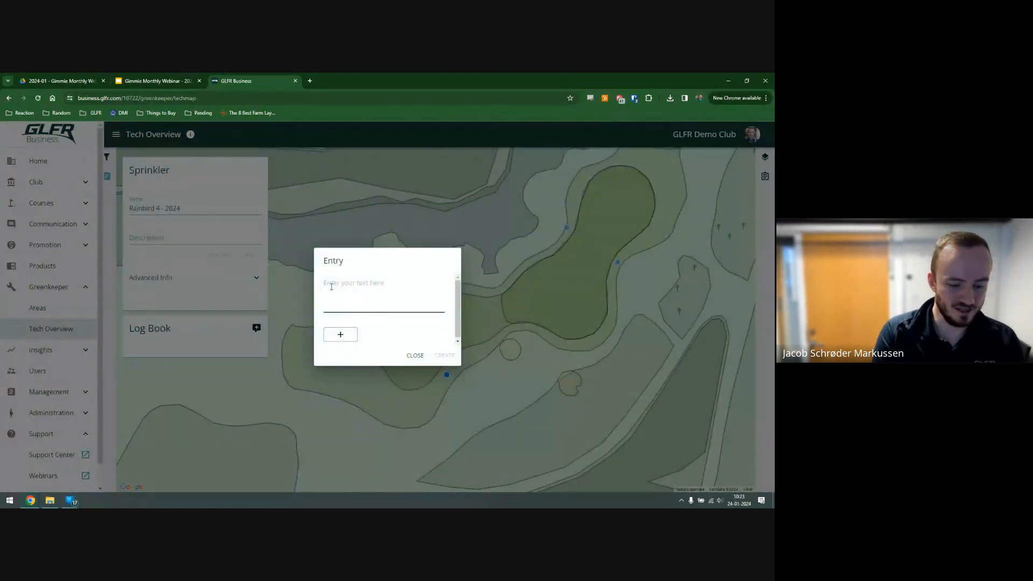
{"action": "type", "text": "Updated th"}
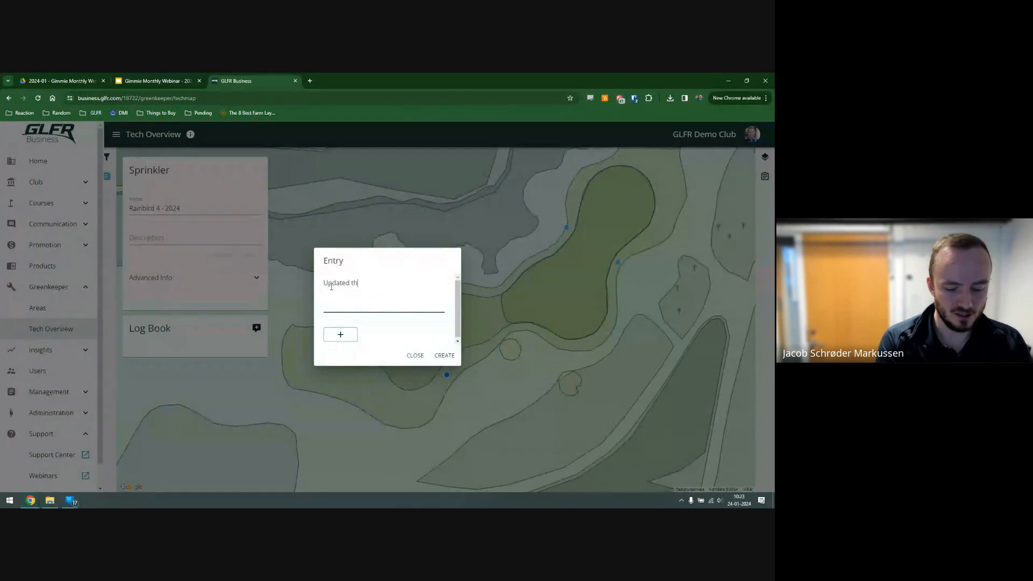
{"action": "type", "text": "e sprinkler to "}
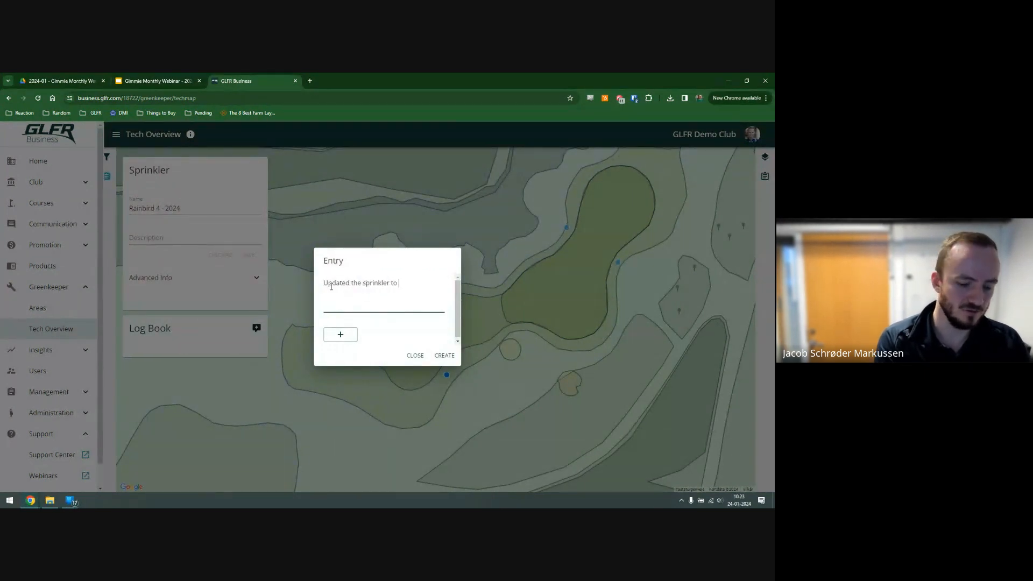
{"action": "type", "text": "the 2024 model"}
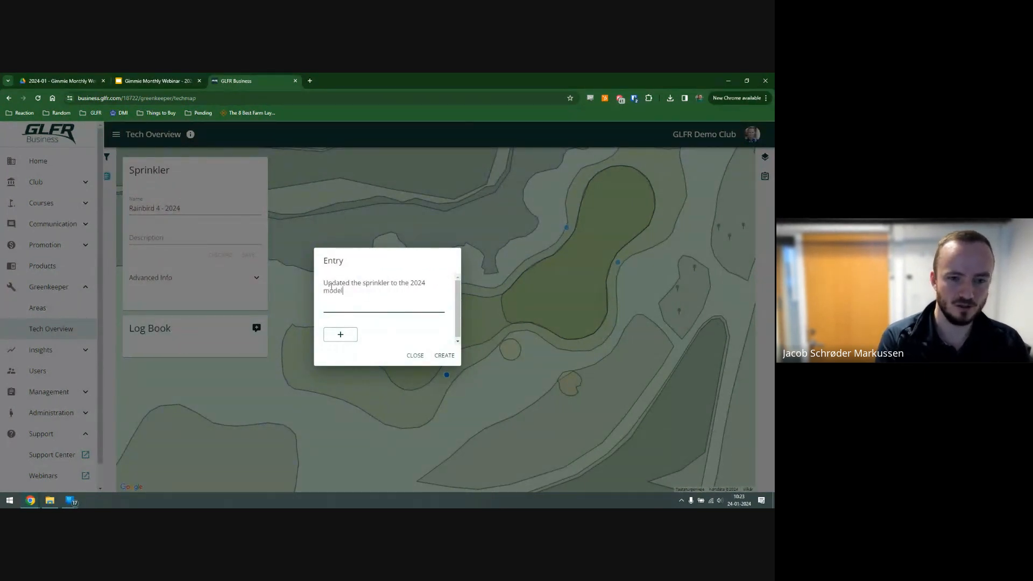
{"action": "left_click", "coordinate": [443, 351]}
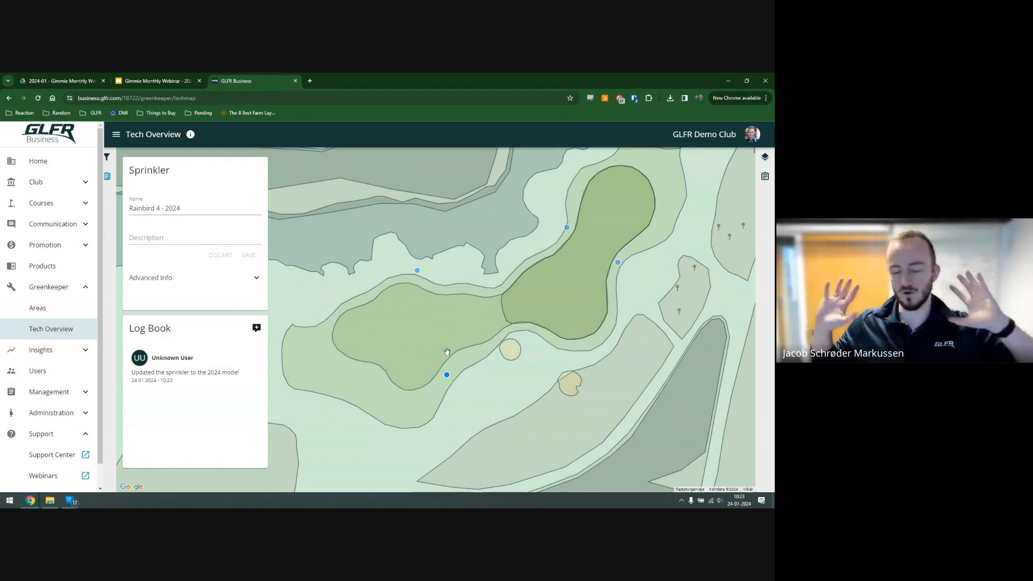
- Check the area details of the western half of the double green and of the round bunker beside it
{"action": "left_click", "coordinate": [419, 348]}
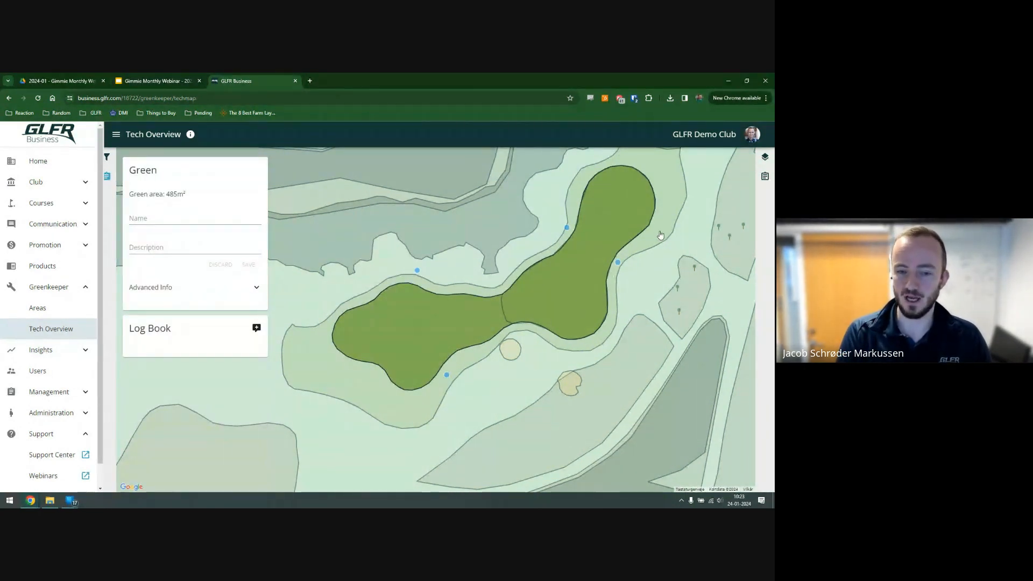
{"action": "left_click_drag", "start_coordinate": [522, 353], "coordinate": [595, 221]}
{"action": "left_click", "coordinate": [586, 226]}
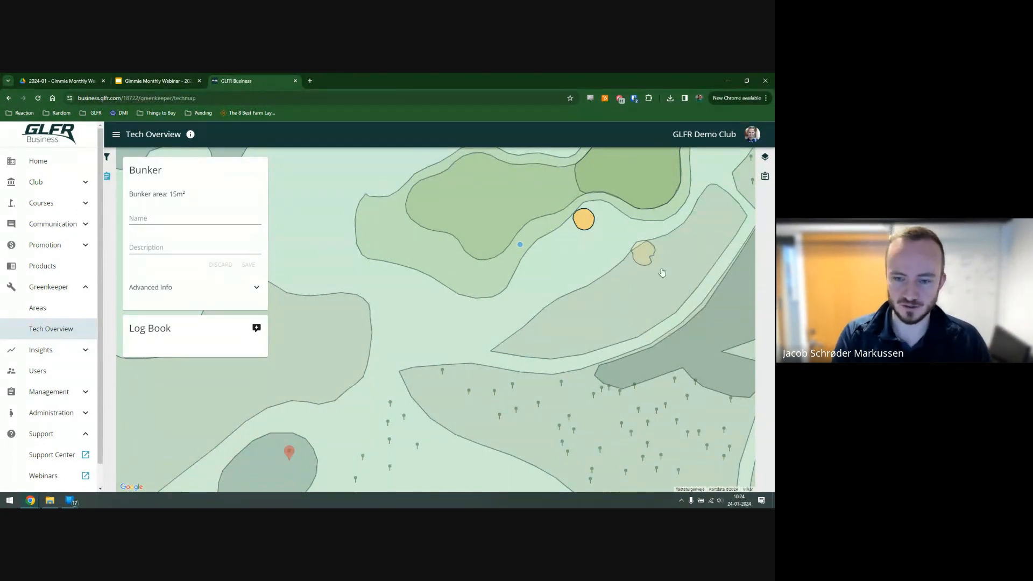
{"action": "scroll", "coordinate": [689, 275], "scroll_direction": "down", "scroll_amount": 1}
{"action": "scroll", "coordinate": [689, 275], "scroll_direction": "down", "scroll_amount": 2}
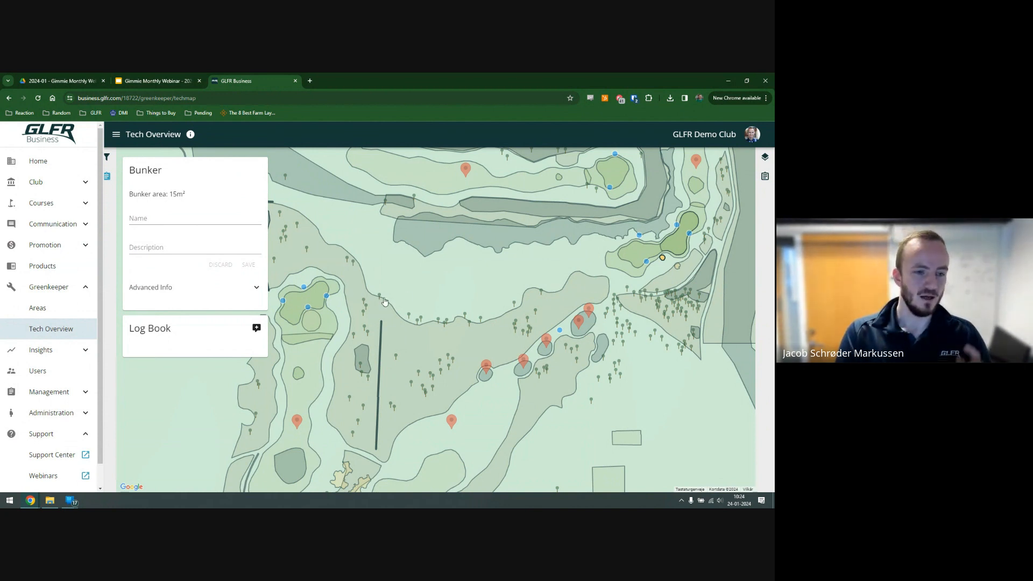
- Open the Baneguide product and go to its Release Management section
{"action": "left_click", "coordinate": [76, 289]}
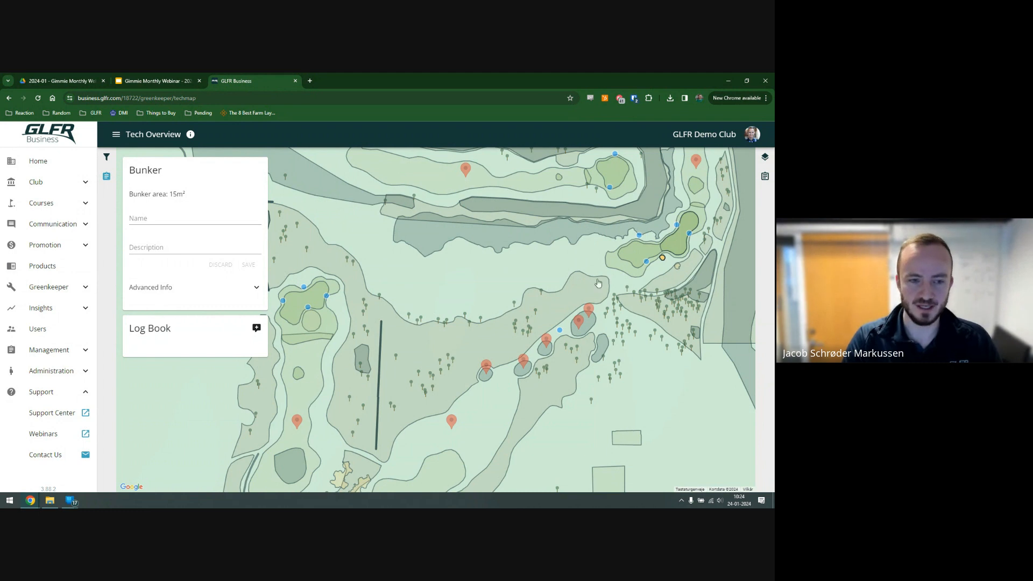
{"action": "scroll", "coordinate": [663, 261], "scroll_direction": "up", "scroll_amount": 5}
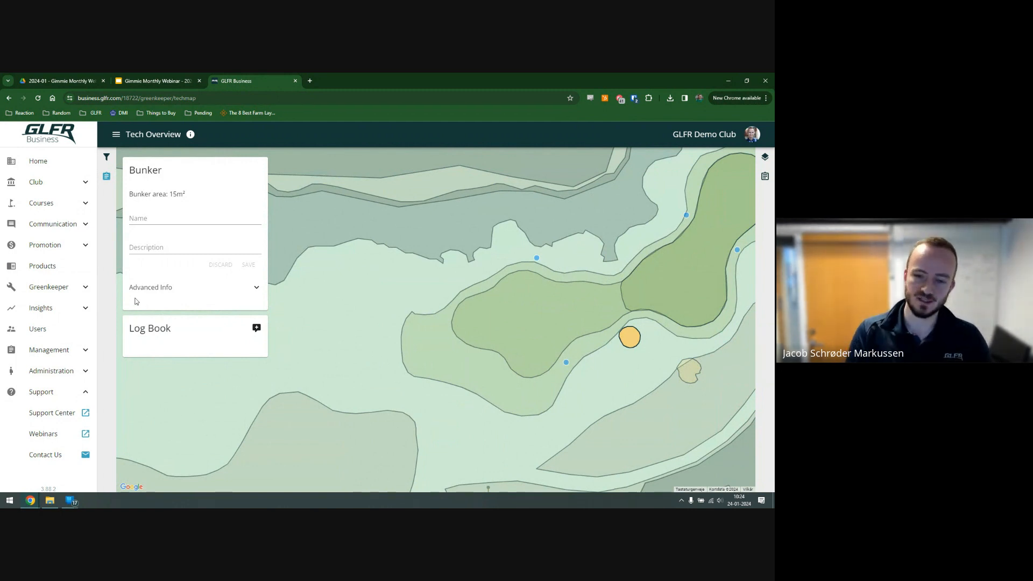
{"action": "left_click", "coordinate": [47, 269]}
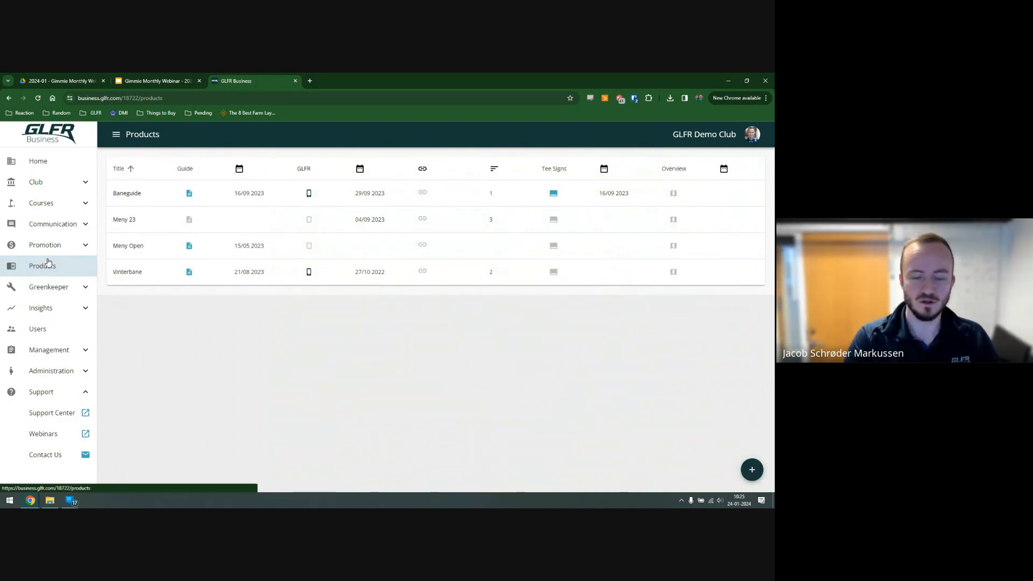
{"action": "left_click", "coordinate": [135, 203]}
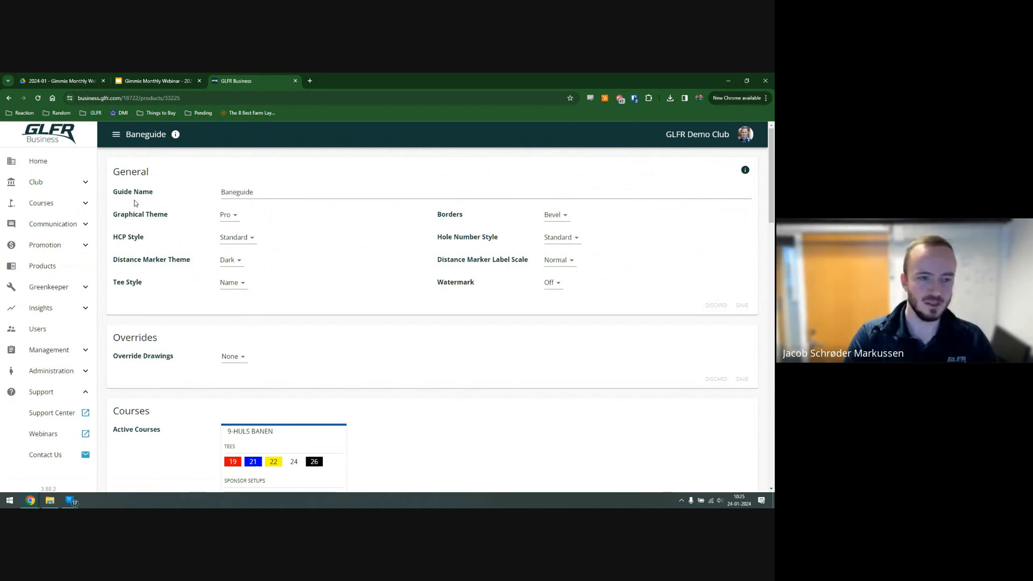
{"action": "scroll", "coordinate": [478, 327], "scroll_direction": "down", "scroll_amount": 6}
{"action": "scroll", "coordinate": [479, 326], "scroll_direction": "down", "scroll_amount": 10}
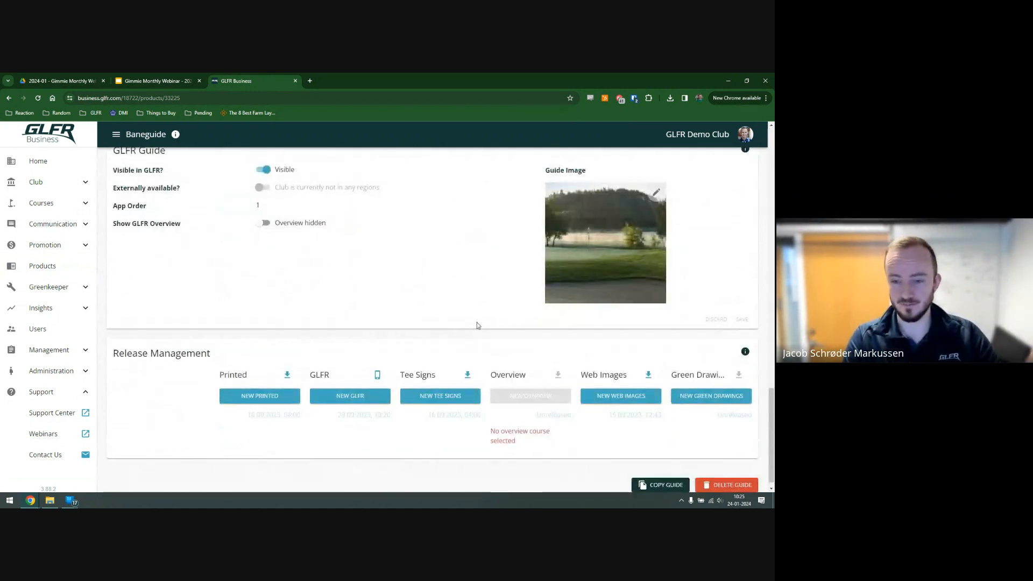
{"action": "scroll", "coordinate": [473, 310], "scroll_direction": "down", "scroll_amount": 1}
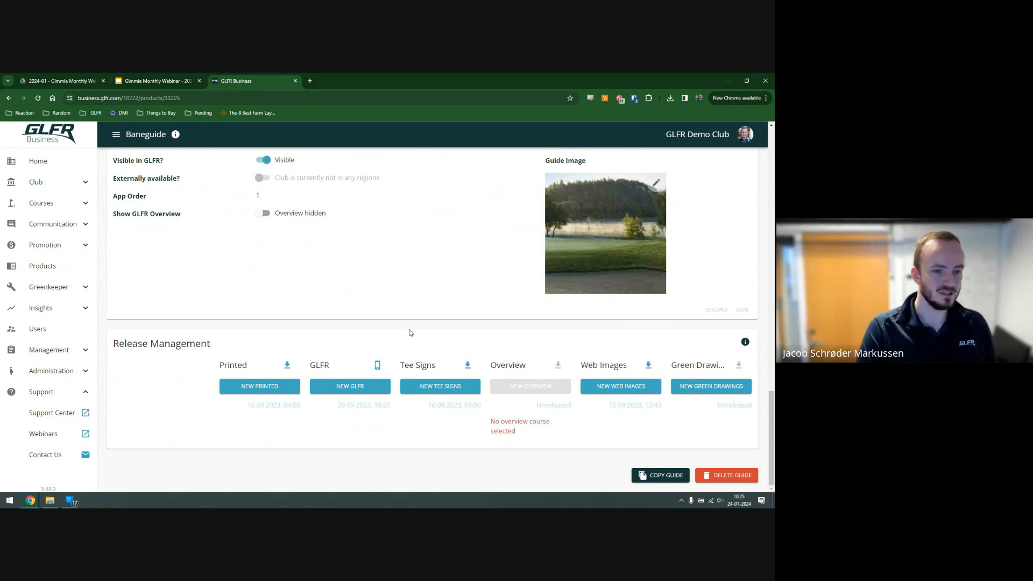
{"action": "left_click", "coordinate": [362, 391]}
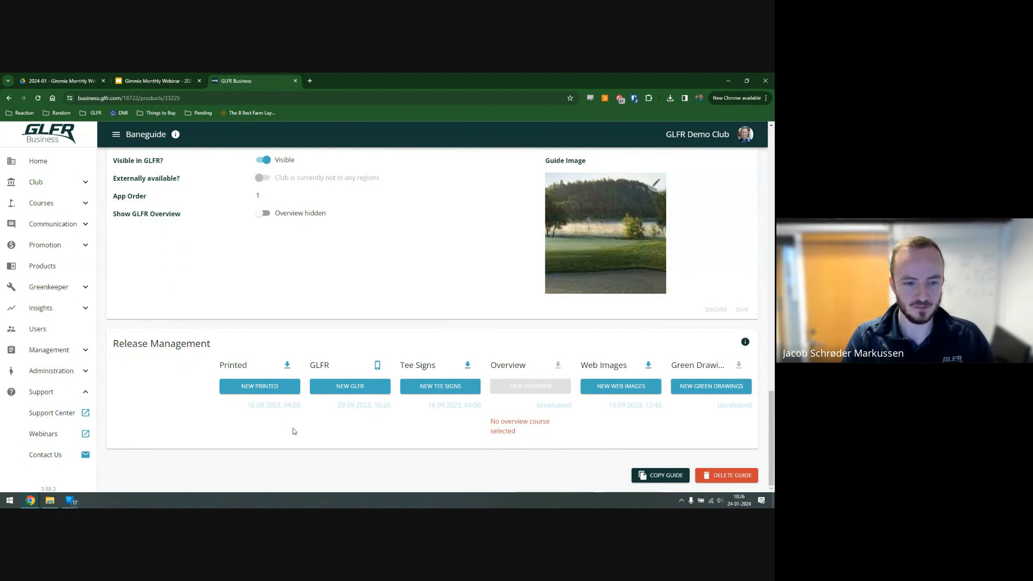
{"action": "left_click_drag", "start_coordinate": [337, 412], "coordinate": [392, 412]}
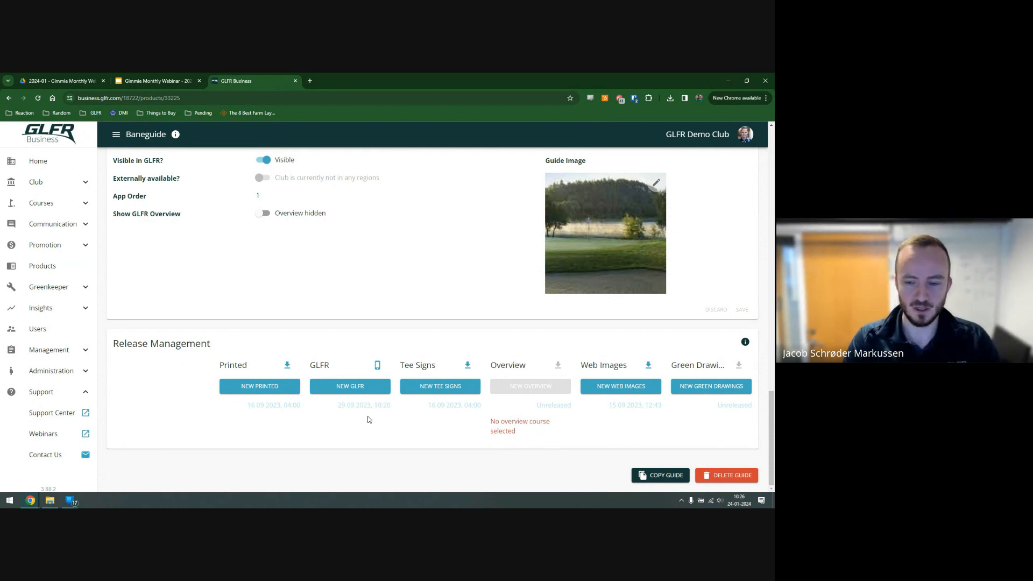
{"action": "left_click", "coordinate": [266, 391]}
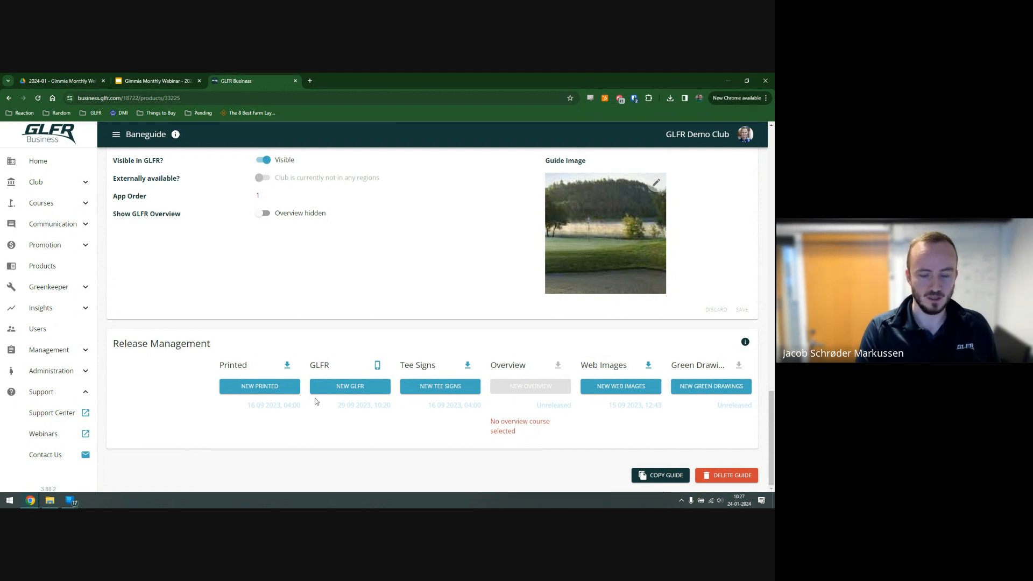
- Open the PDF of the released printed version of the Baneguide
{"action": "left_click_drag", "start_coordinate": [250, 407], "coordinate": [278, 408]}
{"action": "left_click", "coordinate": [263, 406]}
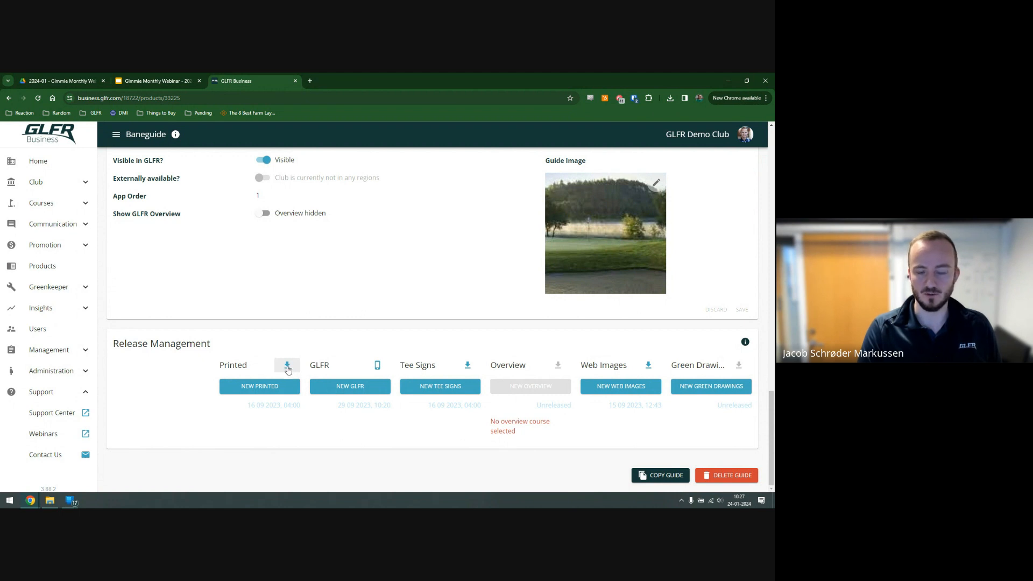
{"action": "left_click", "coordinate": [287, 367]}
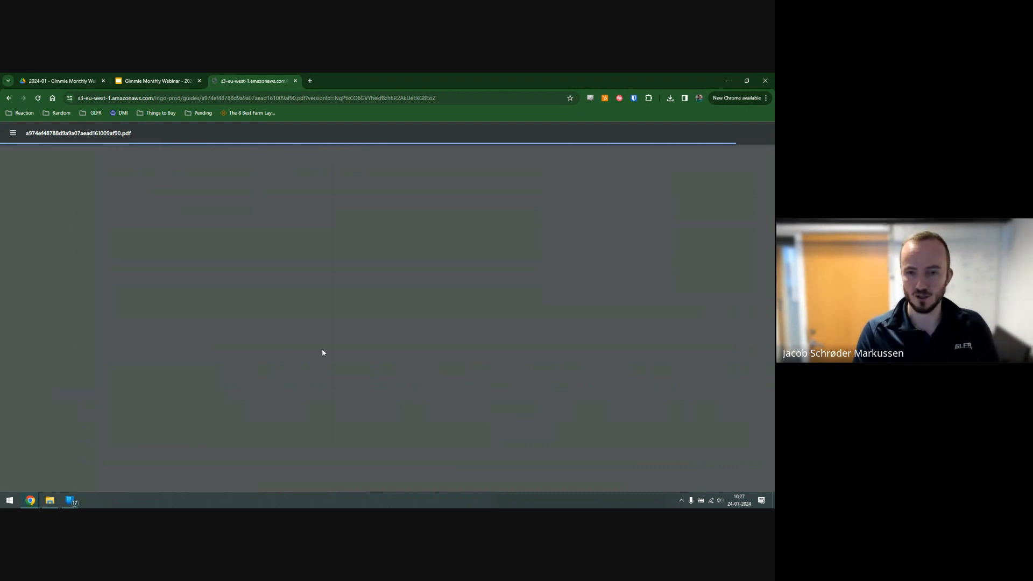
- Browse the hole pages in the printed Baneguide PDF and return to the Baneguide product settings
{"action": "scroll", "coordinate": [337, 350], "scroll_direction": "down", "scroll_amount": 5}
{"action": "scroll", "coordinate": [384, 343], "scroll_direction": "down", "scroll_amount": 20}
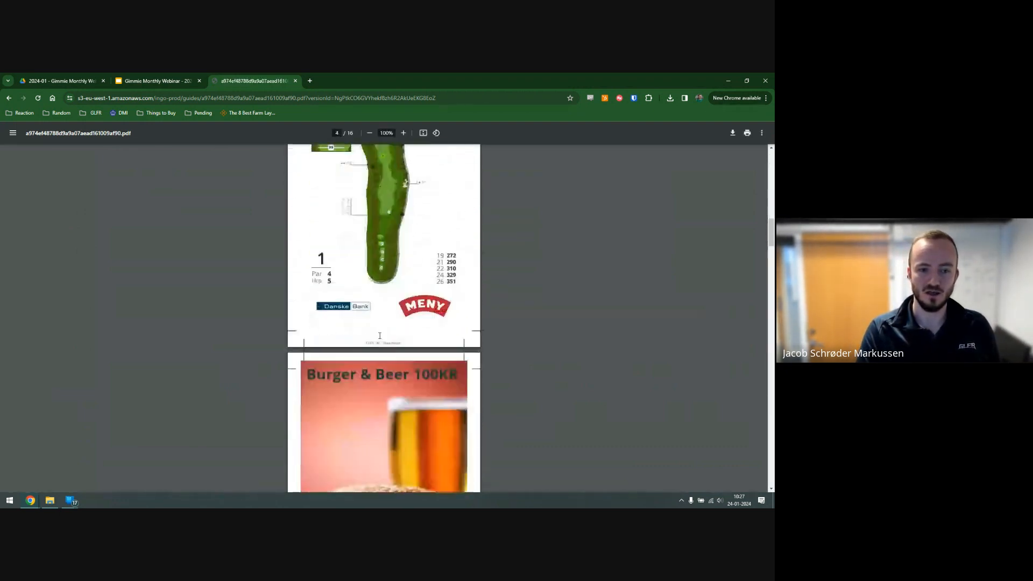
{"action": "scroll", "coordinate": [398, 337], "scroll_direction": "down", "scroll_amount": 15}
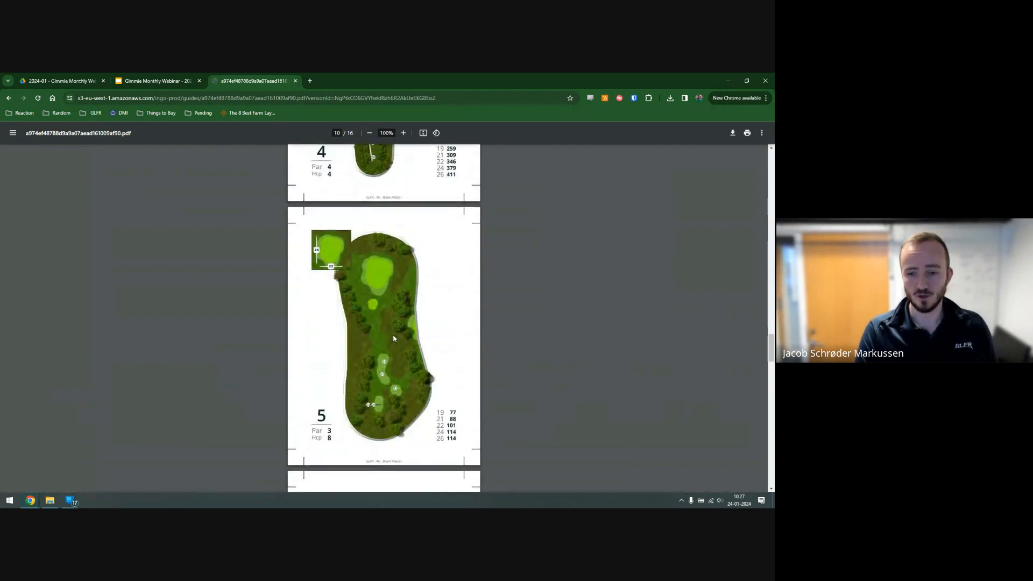
{"action": "left_click", "coordinate": [294, 80]}
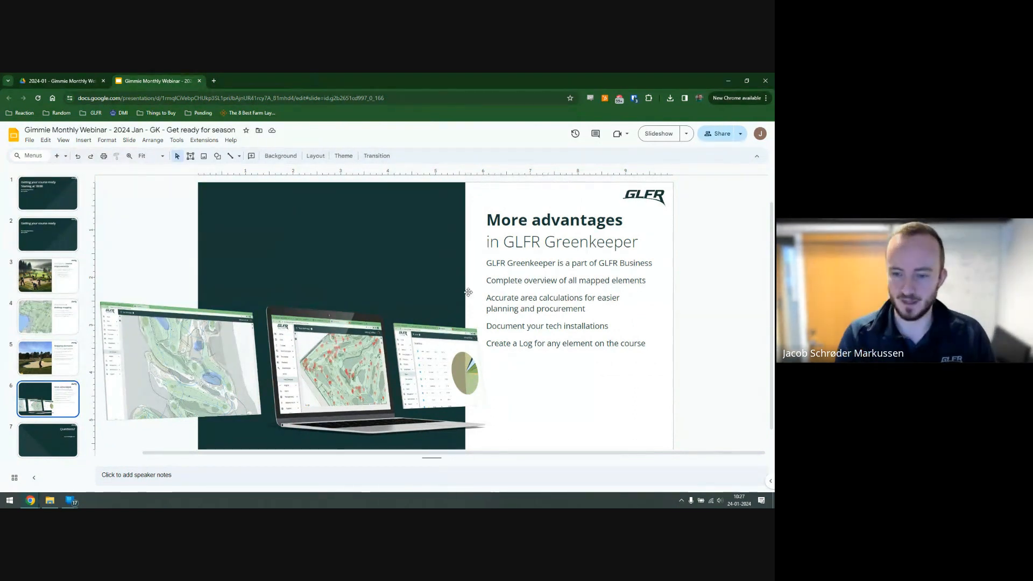
{"action": "key", "text": "ctrl+shift+t"}
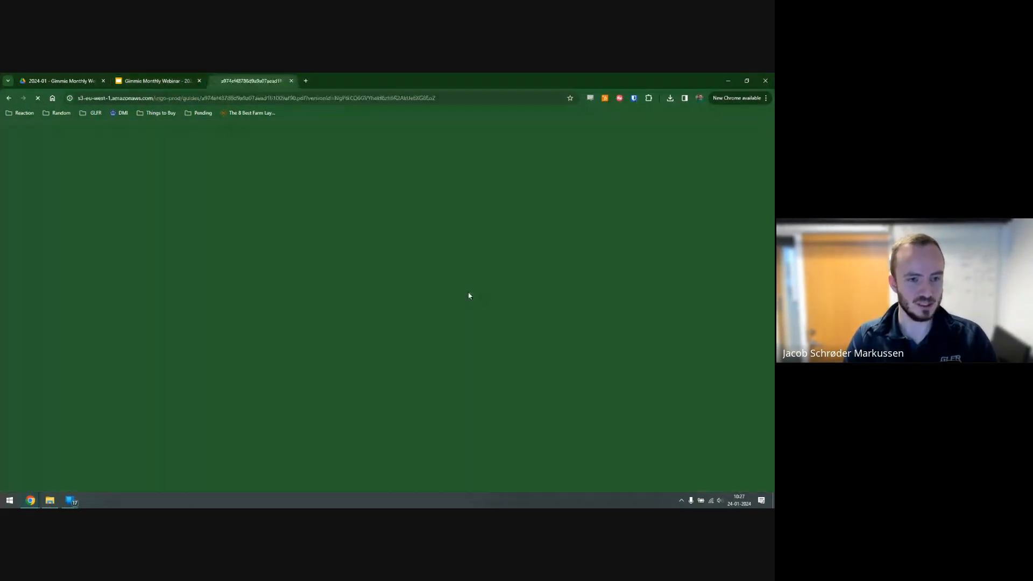
{"action": "key", "text": "alt+Left"}
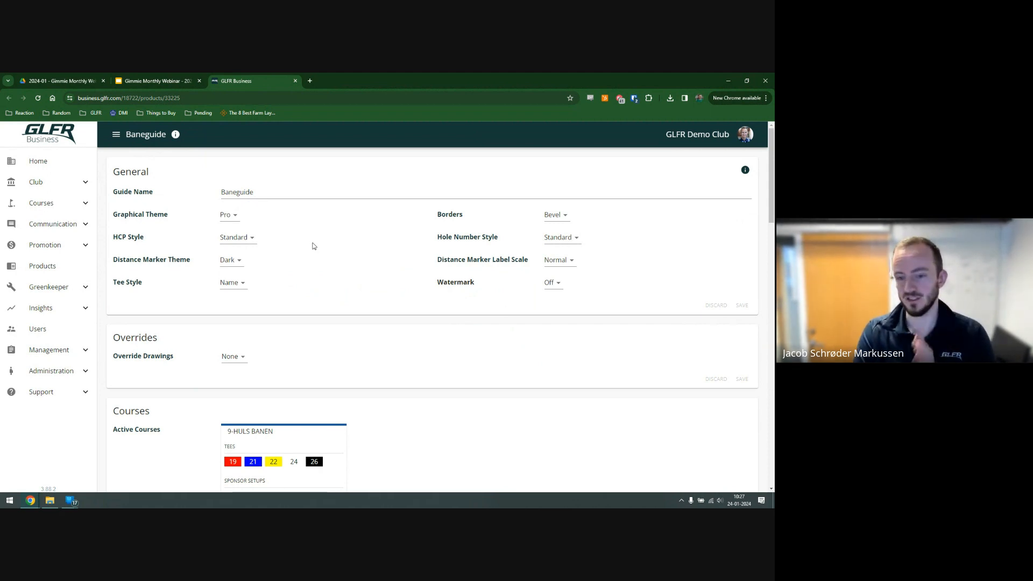
- Open hole 4 of the 9-huls banen course for drawing editing
{"action": "left_click", "coordinate": [61, 207]}
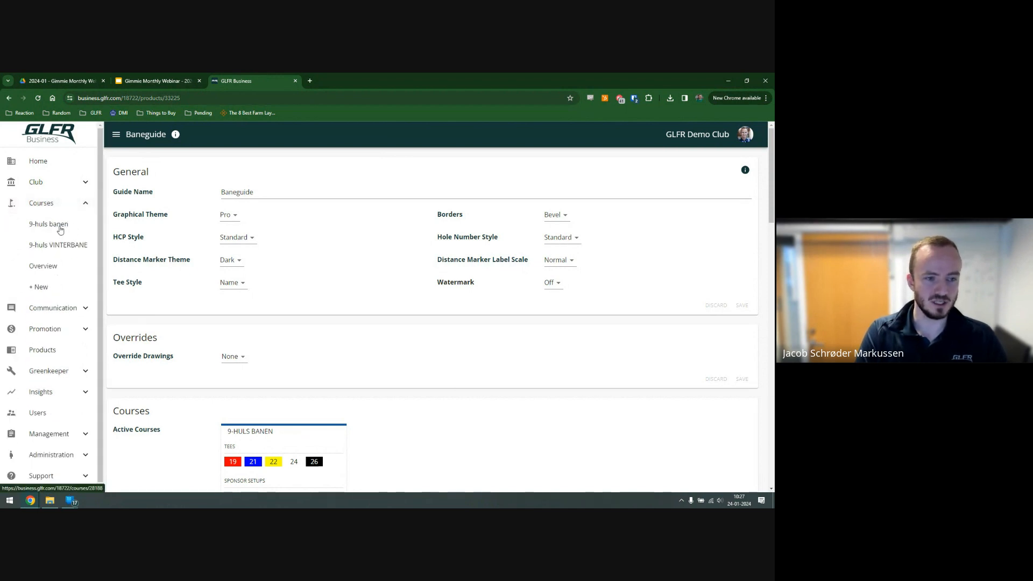
{"action": "left_click", "coordinate": [61, 229]}
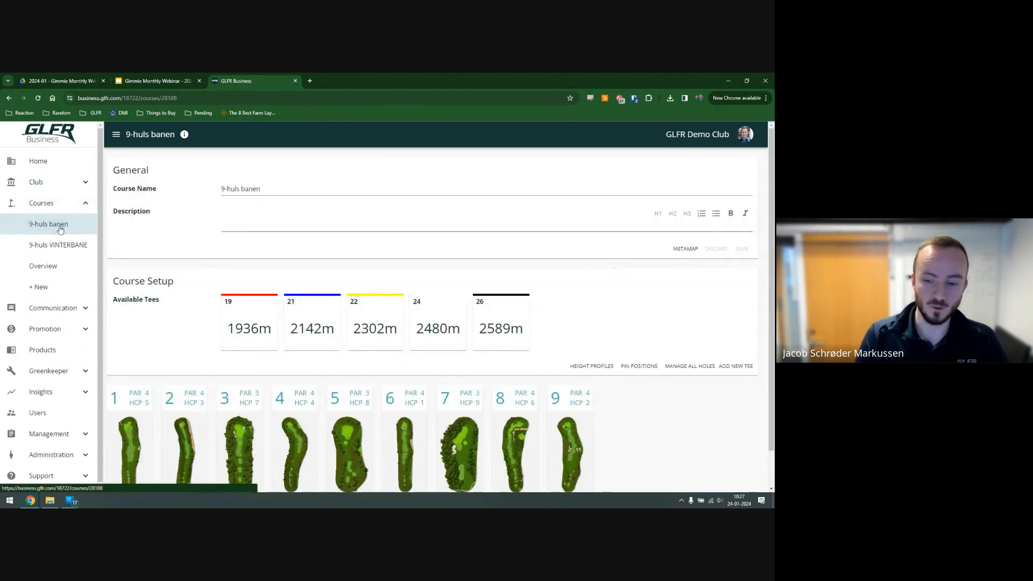
{"action": "scroll", "coordinate": [247, 370], "scroll_direction": "down", "scroll_amount": 1}
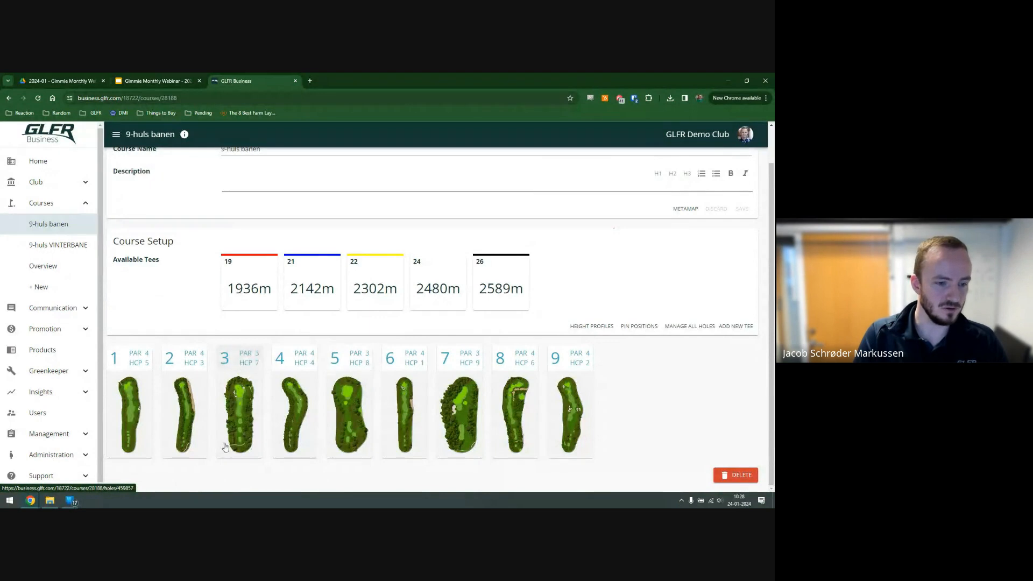
{"action": "left_click", "coordinate": [296, 418]}
{"action": "scroll", "coordinate": [376, 368], "scroll_direction": "down", "scroll_amount": 1}
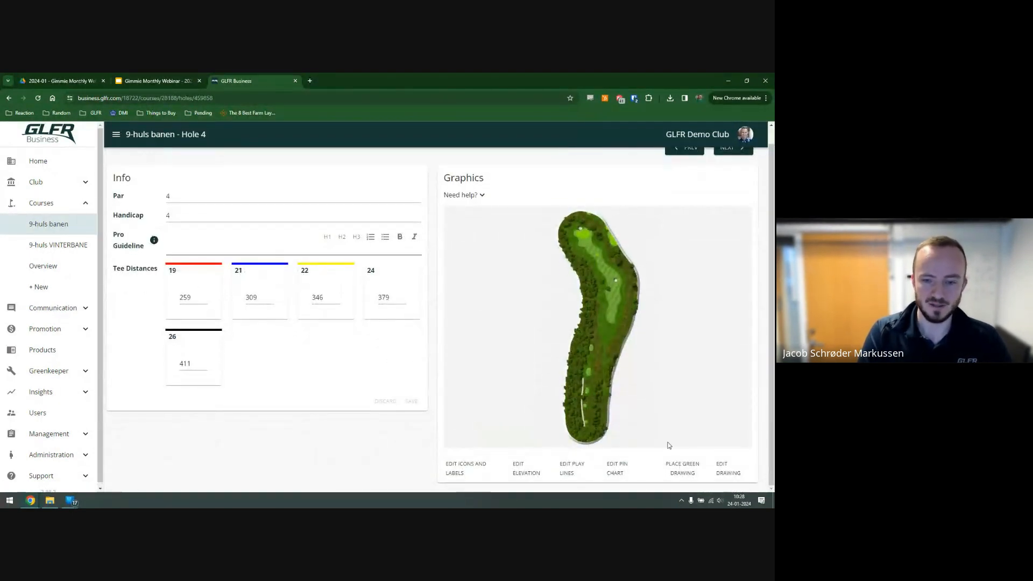
{"action": "left_click", "coordinate": [725, 472]}
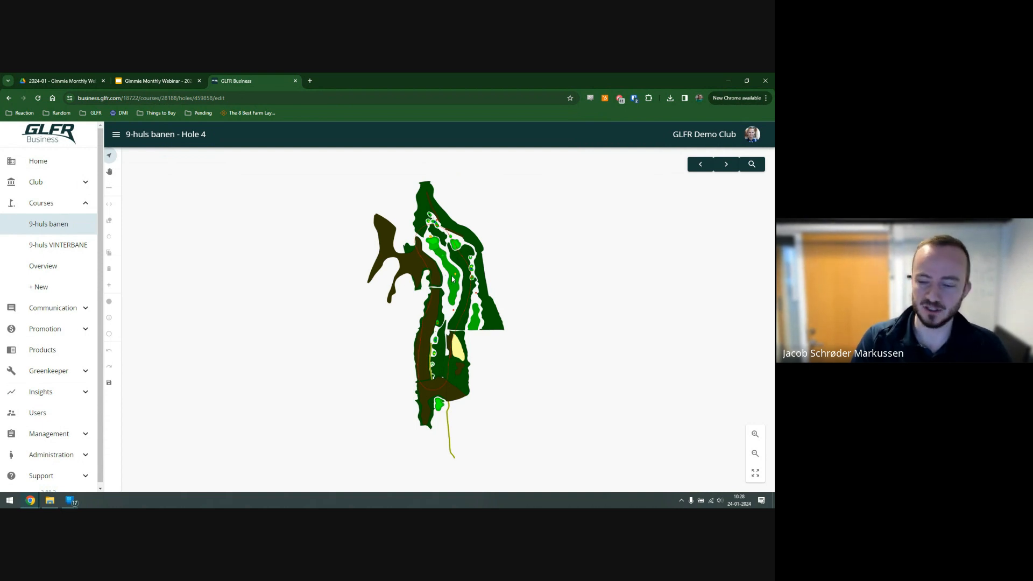
- Check the details of the bunker in the middle of hole 4's fairway and delete it
{"action": "scroll", "coordinate": [454, 271], "scroll_direction": "up", "scroll_amount": 4}
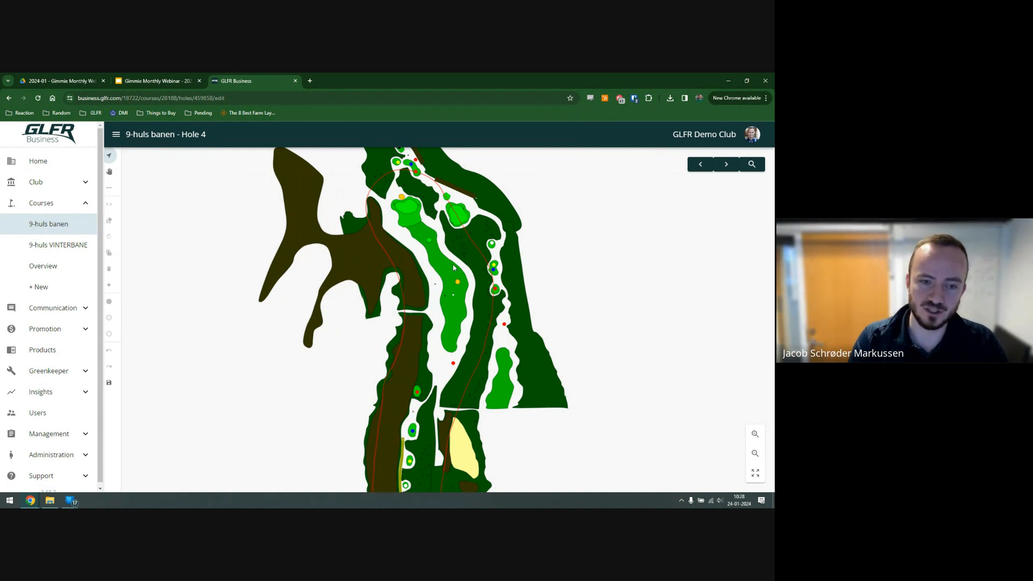
{"action": "scroll", "coordinate": [454, 267], "scroll_direction": "up", "scroll_amount": 2}
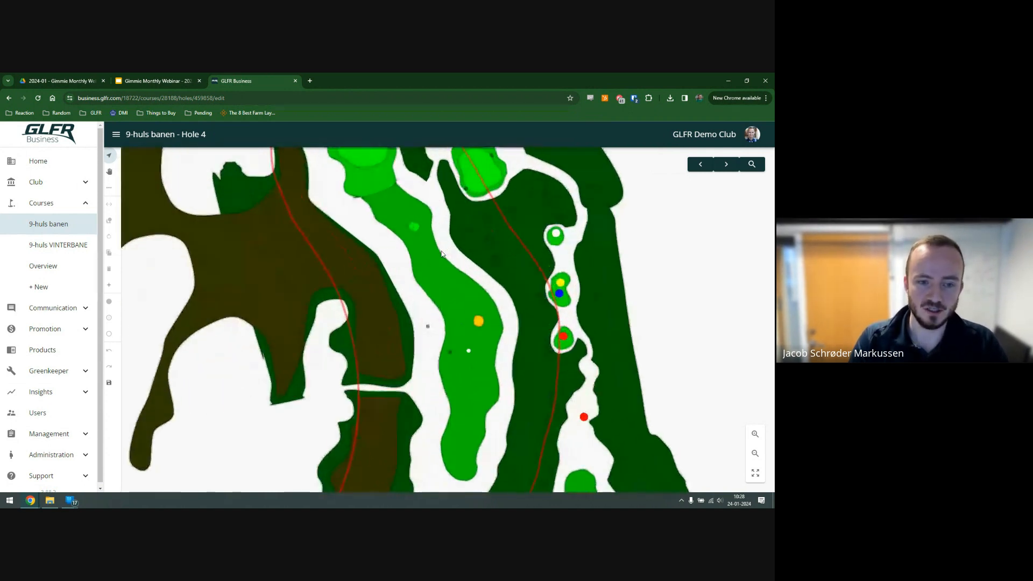
{"action": "scroll", "coordinate": [441, 254], "scroll_direction": "up", "scroll_amount": 1}
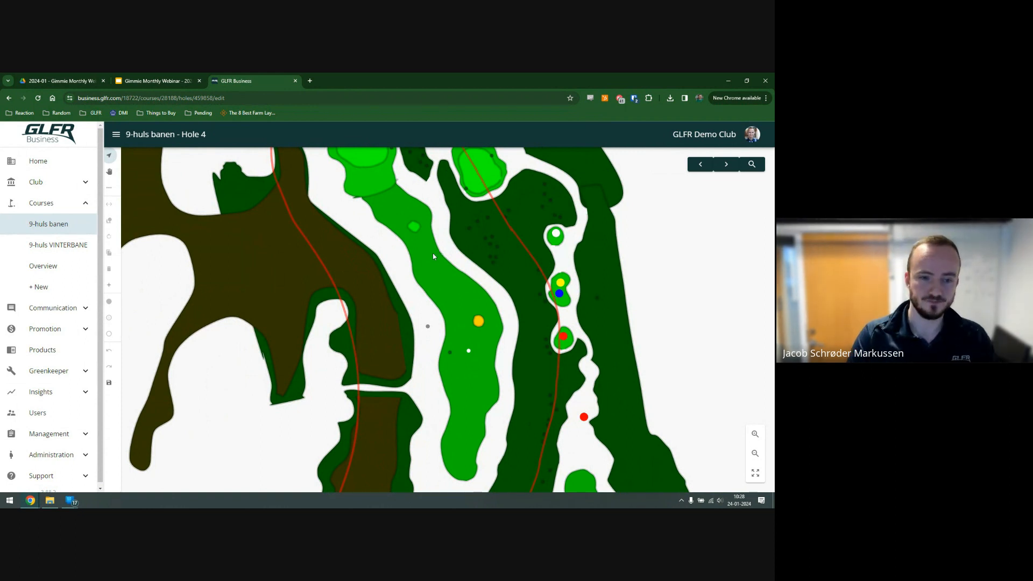
{"action": "scroll", "coordinate": [439, 294], "scroll_direction": "up", "scroll_amount": 1}
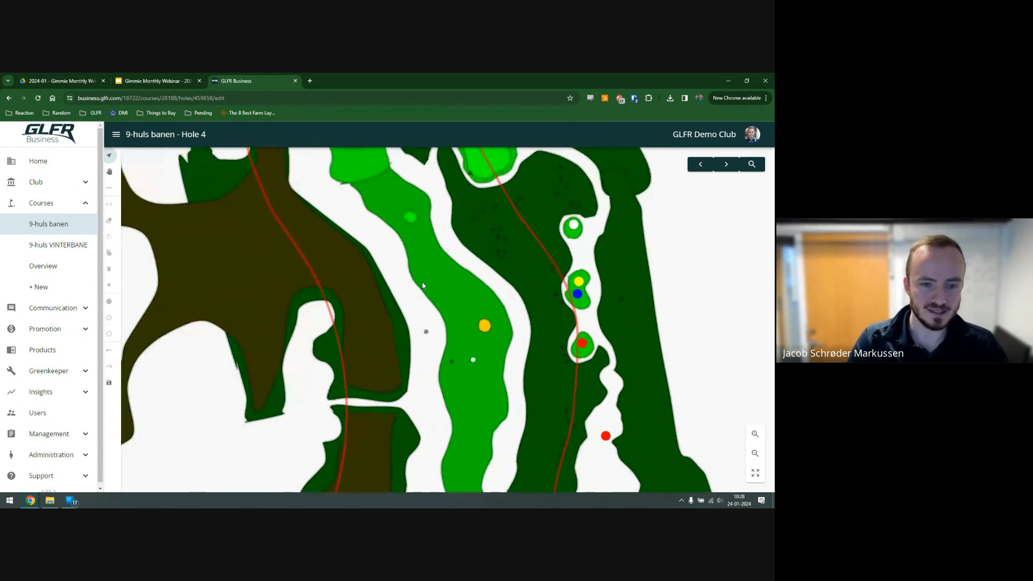
{"action": "left_click", "coordinate": [485, 327]}
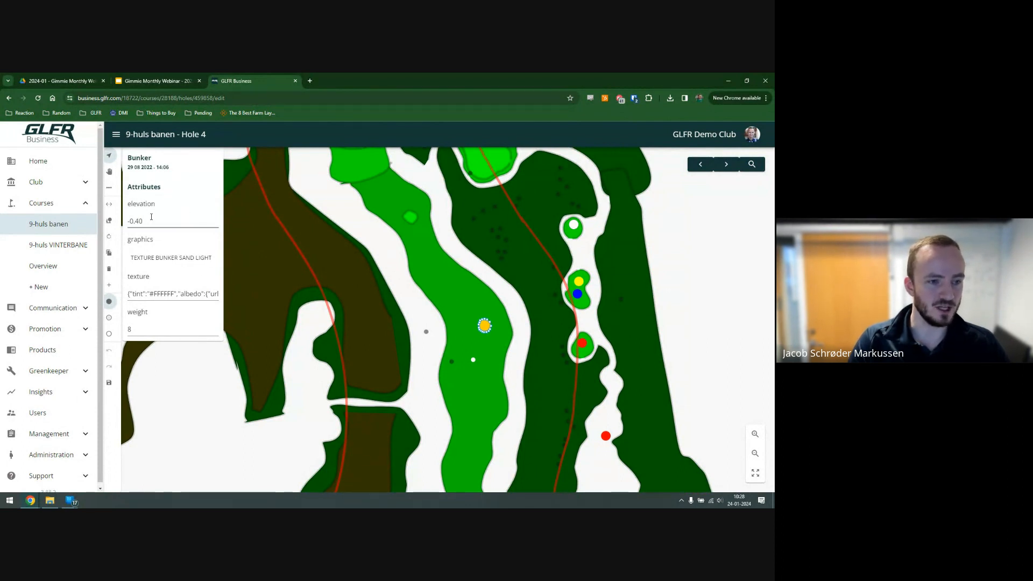
{"action": "left_click_drag", "start_coordinate": [129, 168], "coordinate": [168, 170]}
{"action": "left_click", "coordinate": [166, 170]}
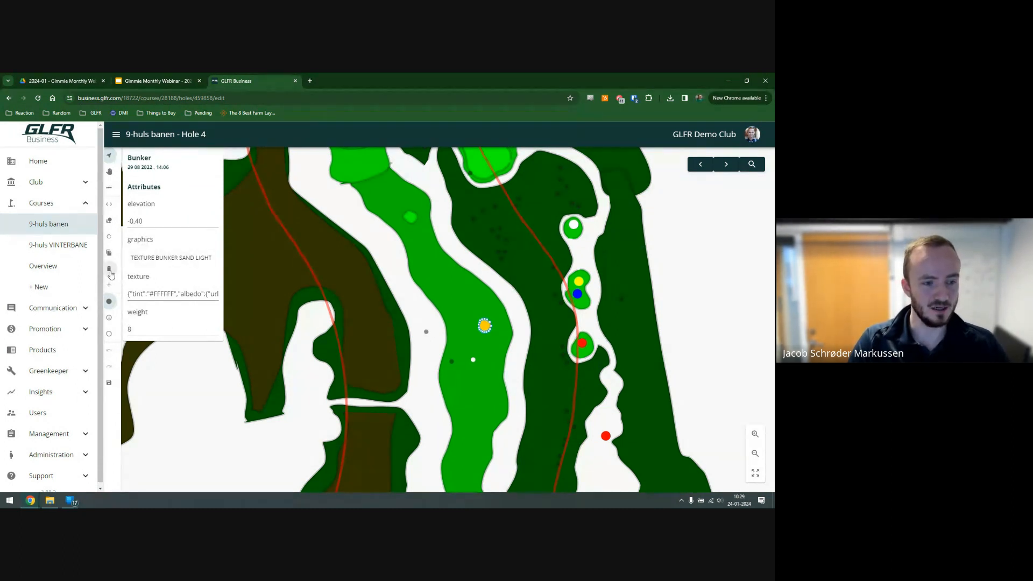
{"action": "left_click", "coordinate": [109, 270]}
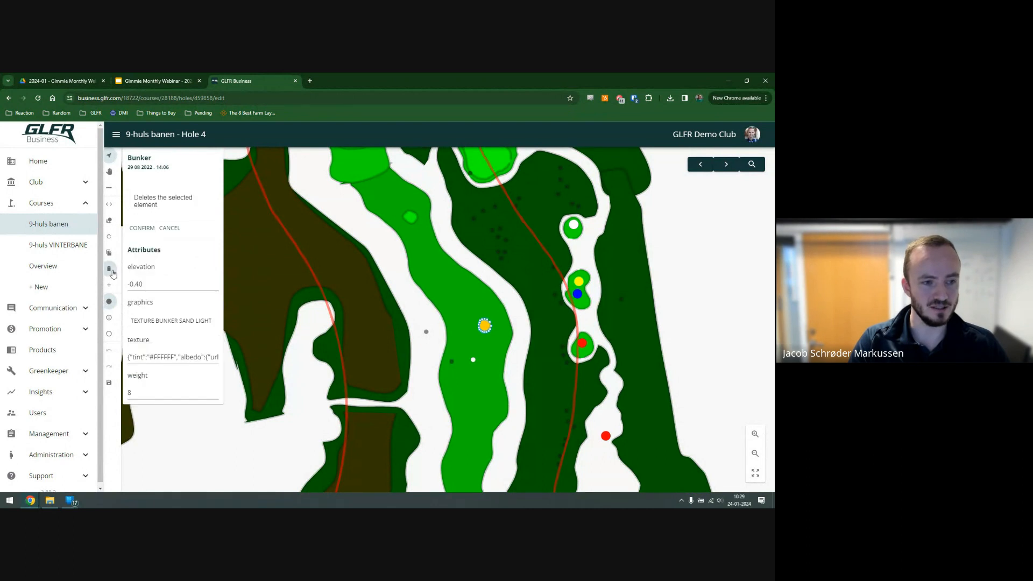
{"action": "left_click", "coordinate": [141, 228]}
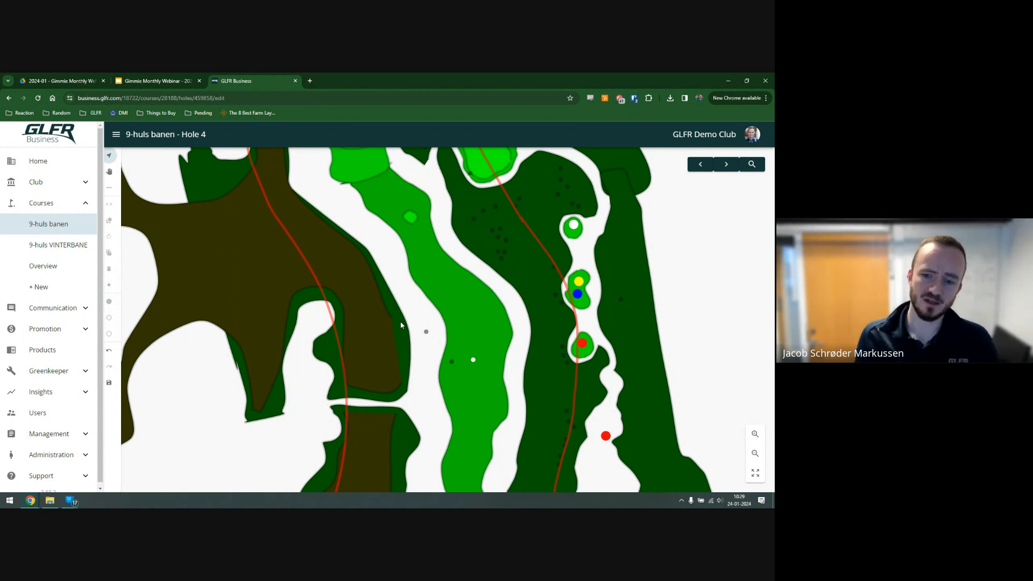
- Delete the beech tree just west of the fairway, and undo both the tree and bunker deletions
{"action": "left_click", "coordinate": [426, 332]}
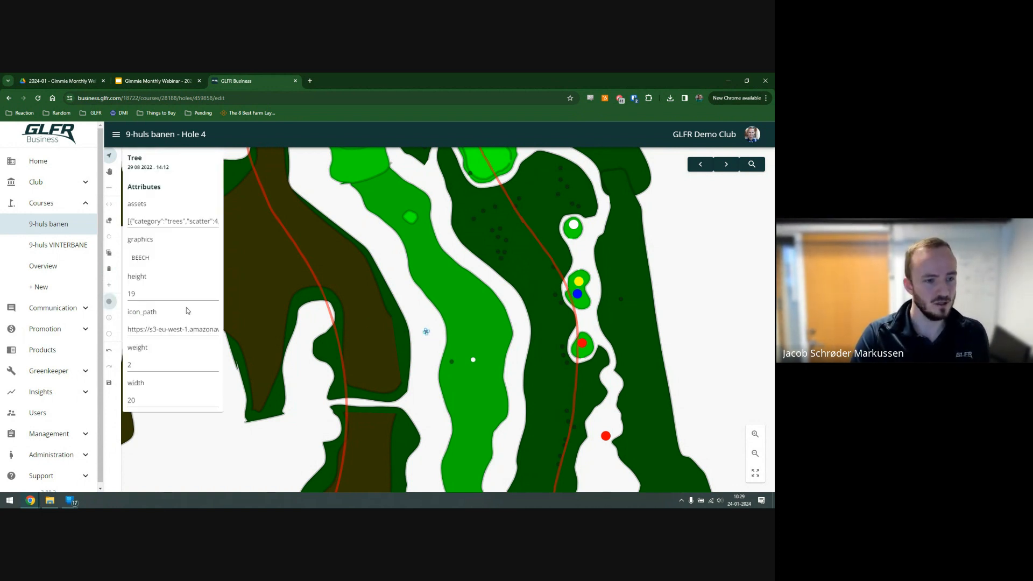
{"action": "left_click", "coordinate": [109, 270]}
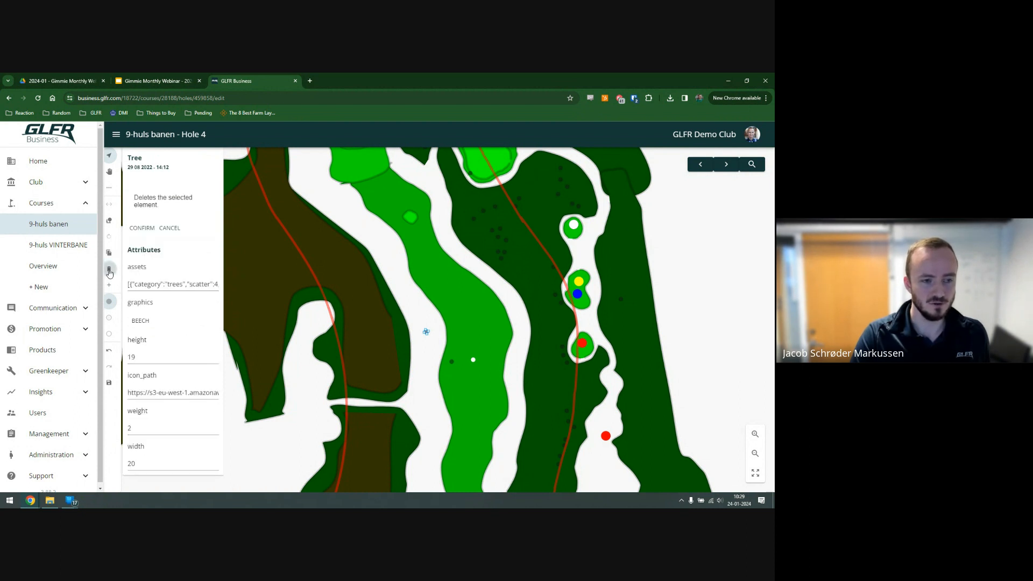
{"action": "left_click", "coordinate": [141, 228]}
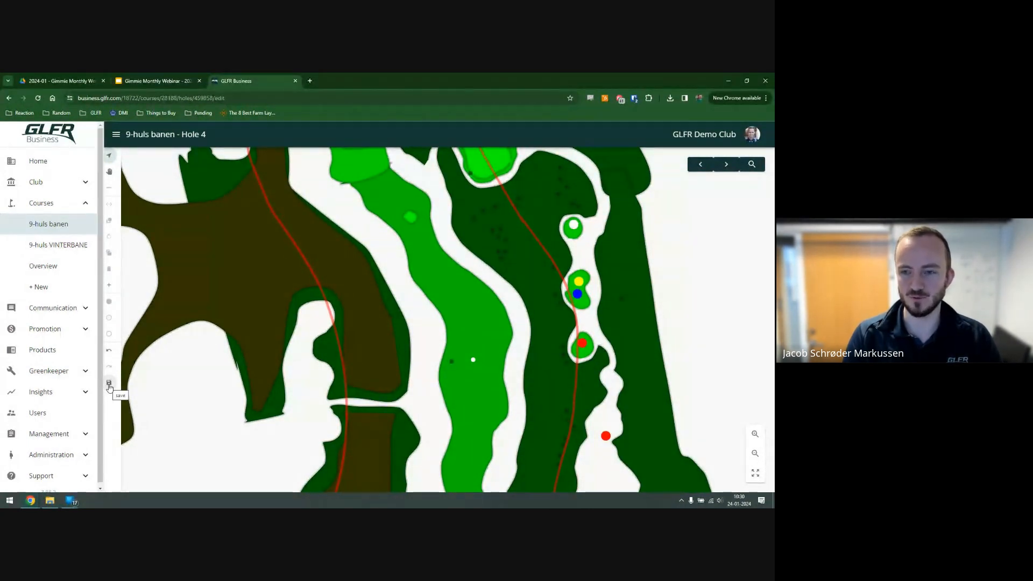
{"action": "left_click", "coordinate": [108, 357]}
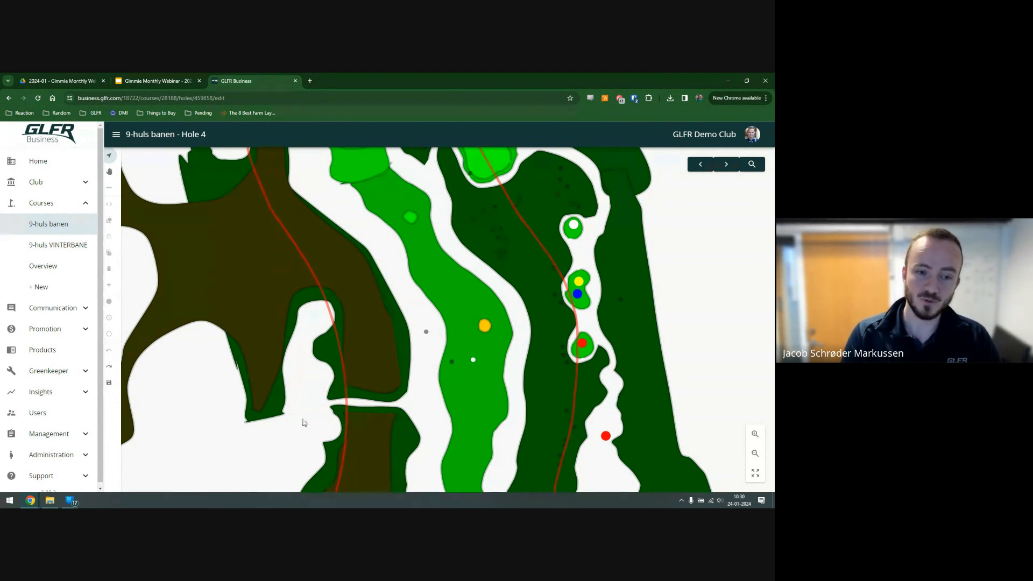
- Try moving the hole 4 fairway southwest, and undo the move
{"action": "scroll", "coordinate": [324, 428], "scroll_direction": "up", "scroll_amount": 1}
{"action": "scroll", "coordinate": [342, 407], "scroll_direction": "down", "scroll_amount": 2}
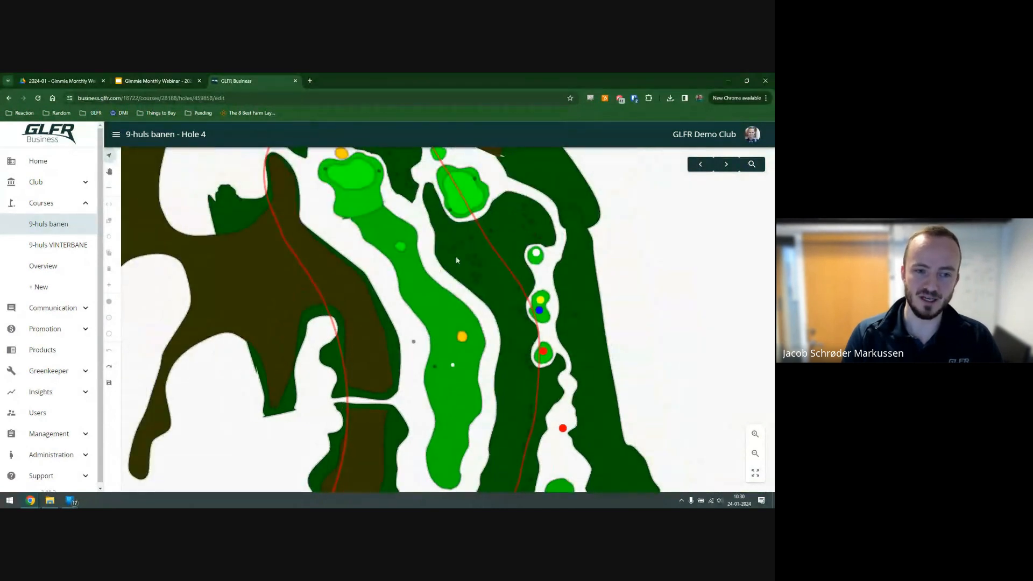
{"action": "scroll", "coordinate": [456, 256], "scroll_direction": "up", "scroll_amount": 2}
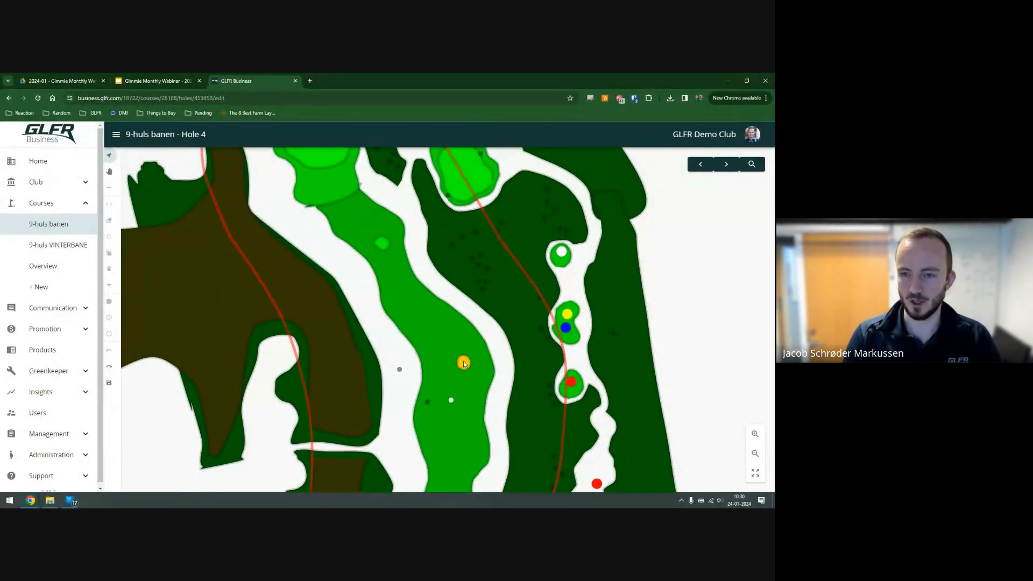
{"action": "left_click", "coordinate": [441, 350]}
{"action": "left_click_drag", "start_coordinate": [416, 378], "coordinate": [388, 397]}
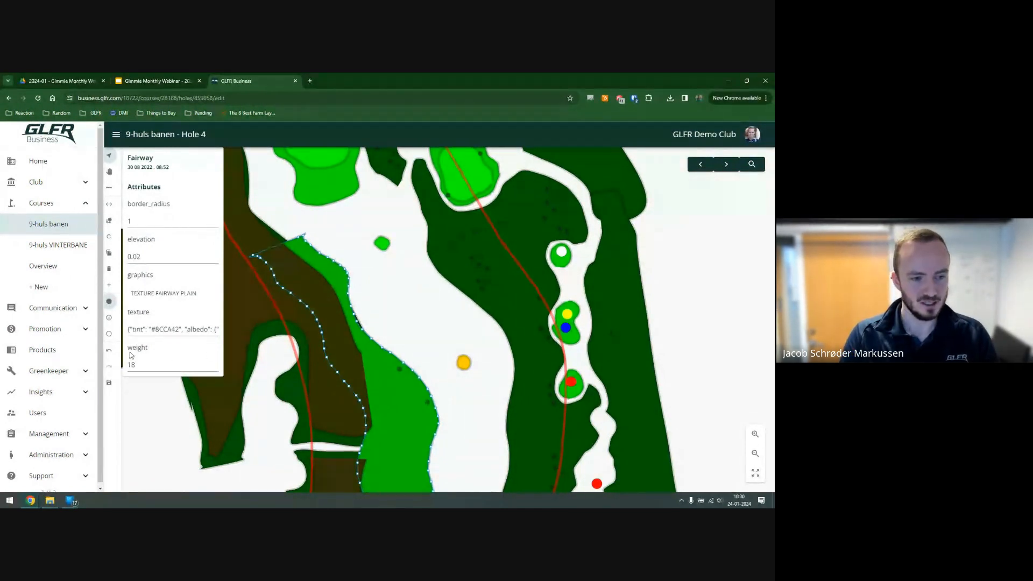
{"action": "left_click", "coordinate": [109, 353]}
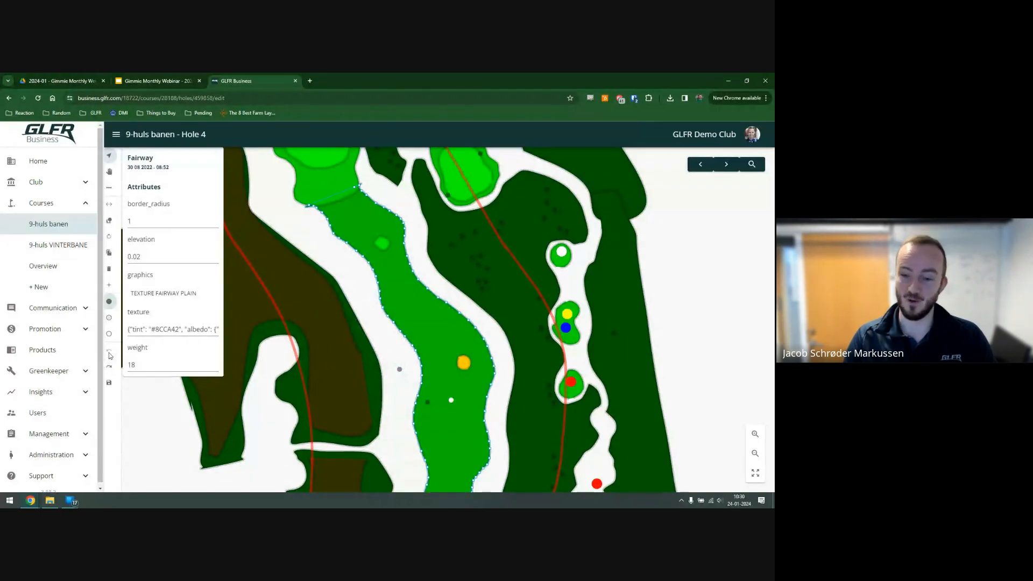
- Check the fairway bunker's attributes, and shift the straight tree line just north of the eastern green slightly southeast
{"action": "left_click", "coordinate": [463, 364]}
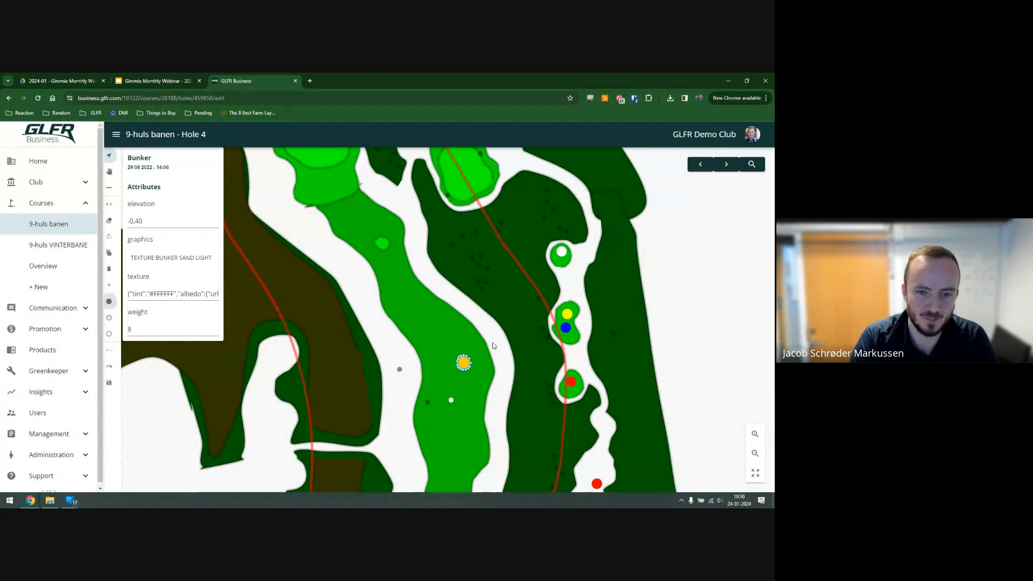
{"action": "scroll", "coordinate": [505, 384], "scroll_direction": "down", "scroll_amount": 2}
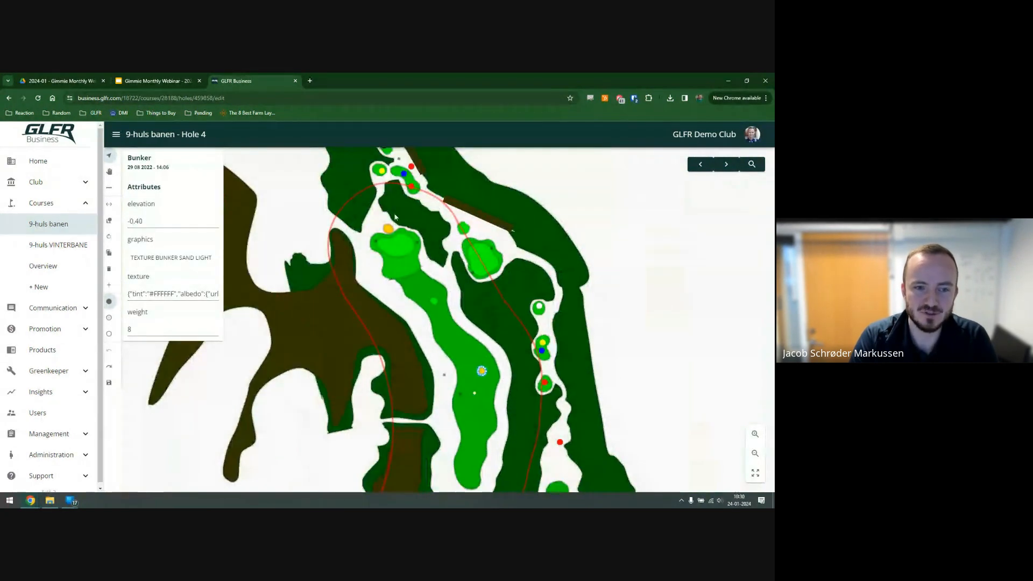
{"action": "scroll", "coordinate": [395, 217], "scroll_direction": "up", "scroll_amount": 2}
{"action": "scroll", "coordinate": [398, 209], "scroll_direction": "up", "scroll_amount": 1}
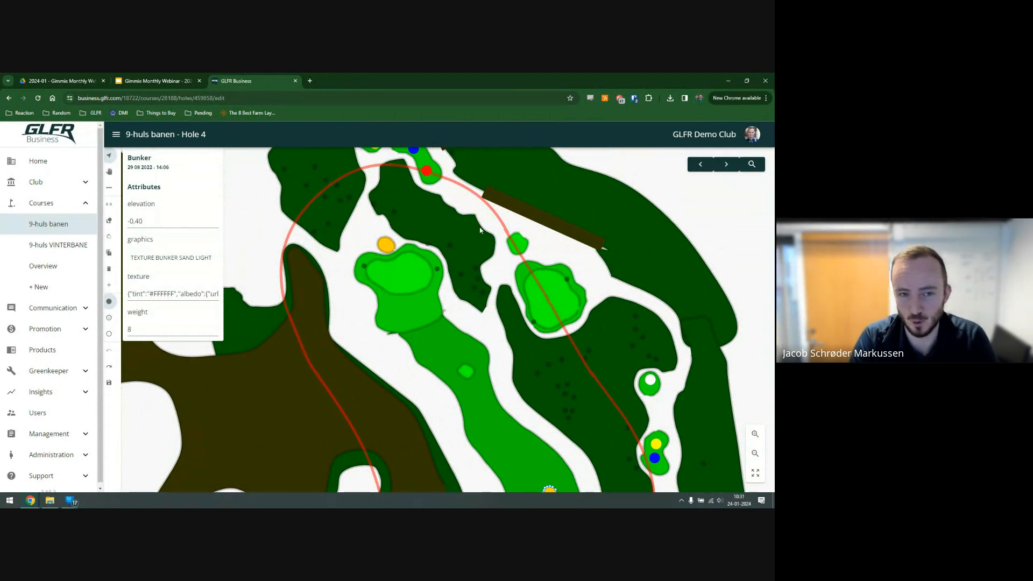
{"action": "left_click", "coordinate": [544, 216]}
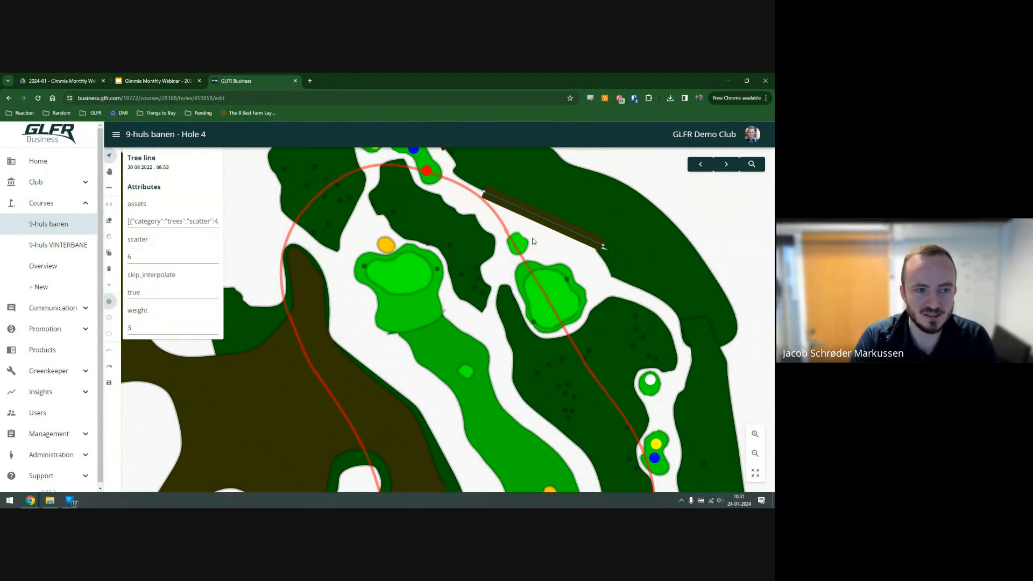
{"action": "scroll", "coordinate": [501, 350], "scroll_direction": "down", "scroll_amount": 1}
{"action": "scroll", "coordinate": [472, 441], "scroll_direction": "up", "scroll_amount": 1}
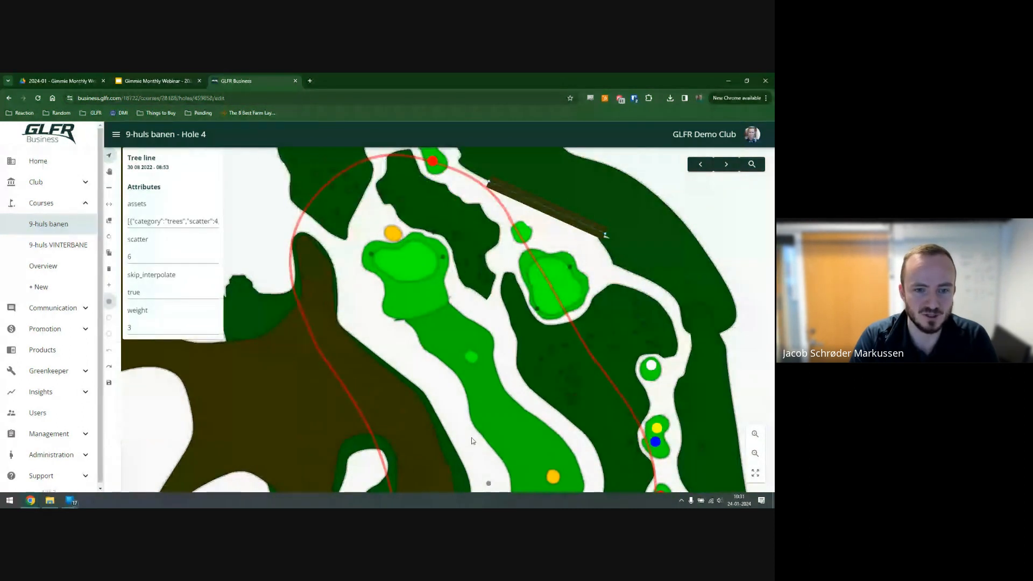
{"action": "scroll", "coordinate": [489, 382], "scroll_direction": "down", "scroll_amount": 1}
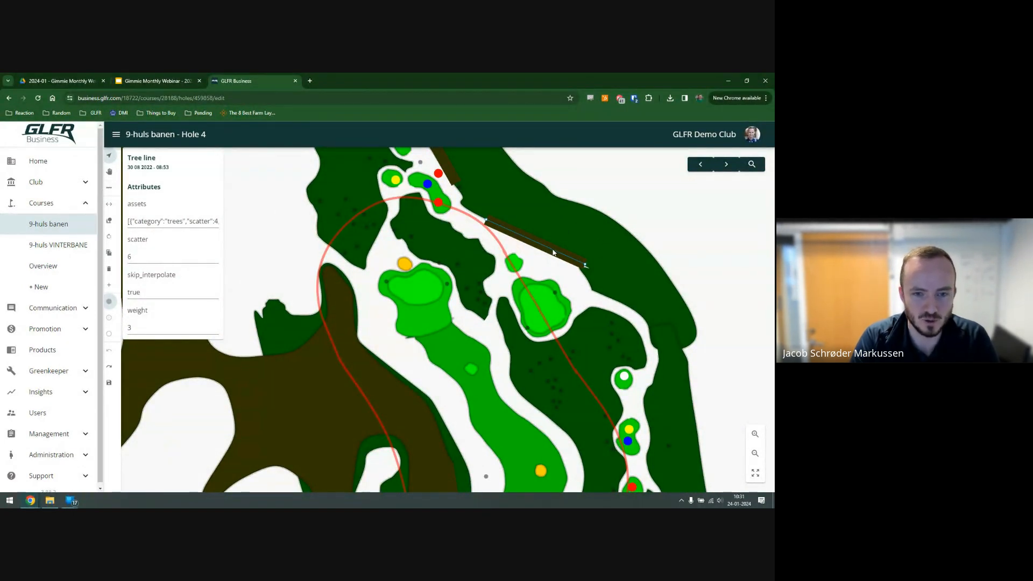
{"action": "mouse_move", "coordinate": [553, 251]}
{"action": "left_mouse_down"}
{"action": "mouse_move", "coordinate": [567, 243]}
{"action": "mouse_move", "coordinate": [556, 257]}
{"action": "left_mouse_up"}
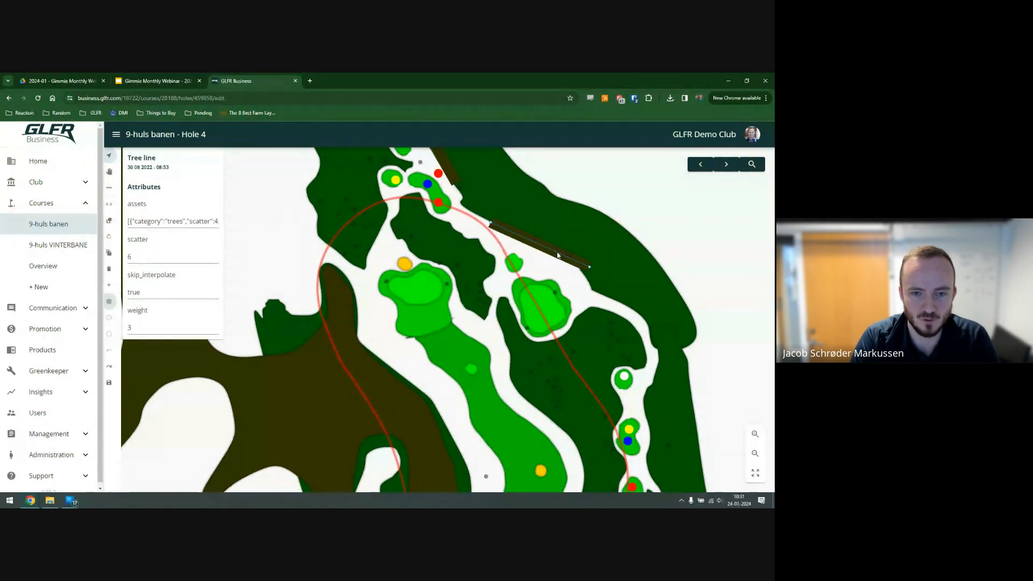
- Bend the straight tree line north of the eastern green into an arch bulging northeast, and shift it northwest
{"action": "left_click", "coordinate": [109, 191]}
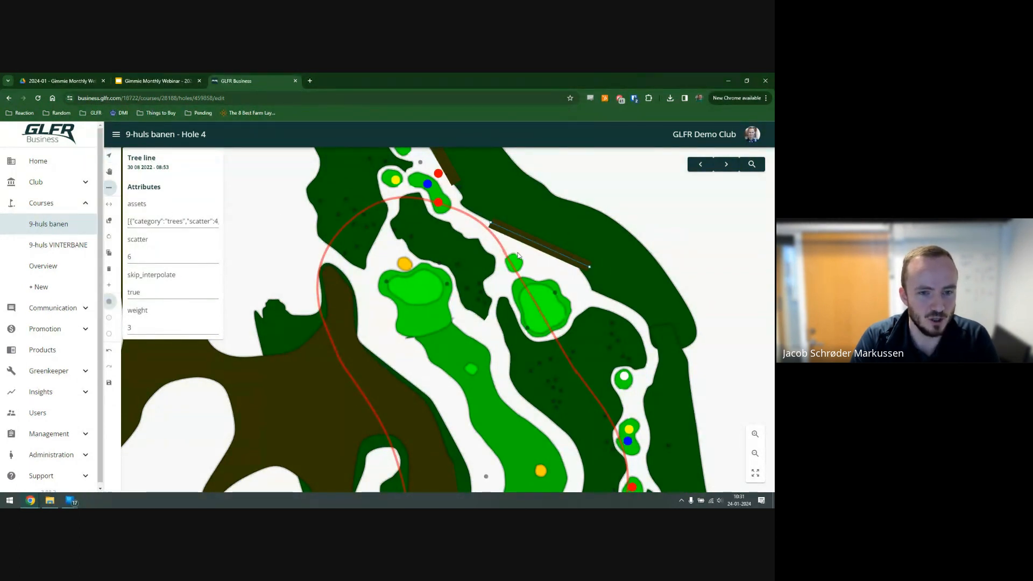
{"action": "left_click_drag", "start_coordinate": [491, 222], "coordinate": [477, 268]}
{"action": "left_click_drag", "start_coordinate": [589, 269], "coordinate": [567, 311]}
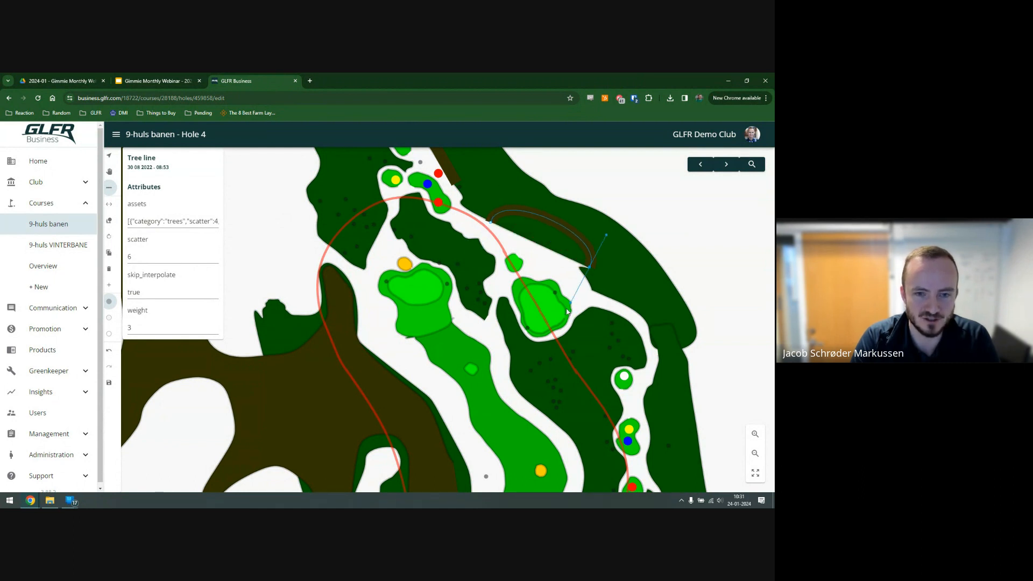
{"action": "mouse_move", "coordinate": [608, 237]}
{"action": "left_mouse_down"}
{"action": "mouse_move", "coordinate": [562, 250]}
{"action": "mouse_move", "coordinate": [535, 311]}
{"action": "mouse_move", "coordinate": [560, 226]}
{"action": "mouse_move", "coordinate": [595, 219]}
{"action": "mouse_move", "coordinate": [602, 234]}
{"action": "left_mouse_up"}
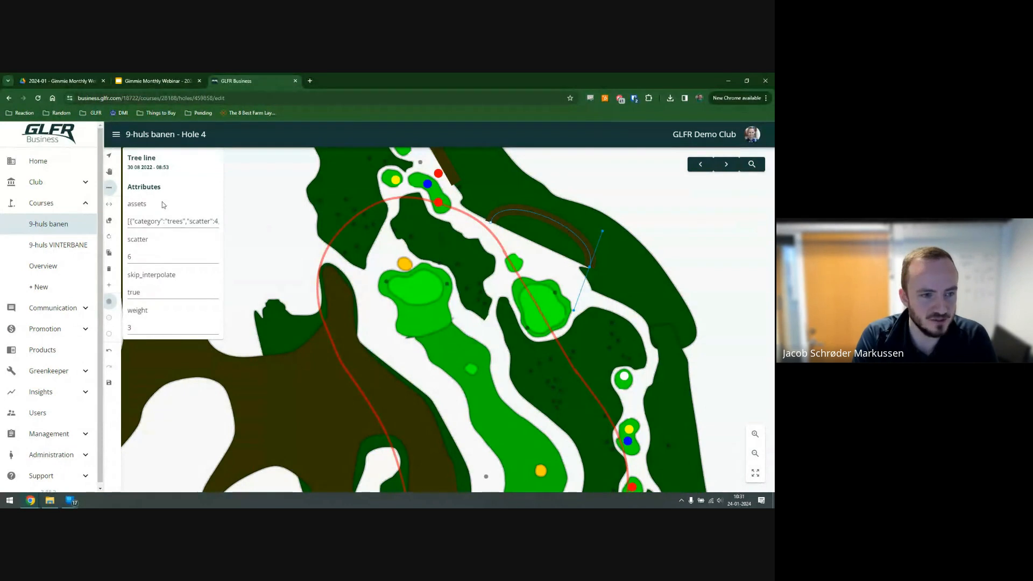
{"action": "left_click", "coordinate": [109, 156]}
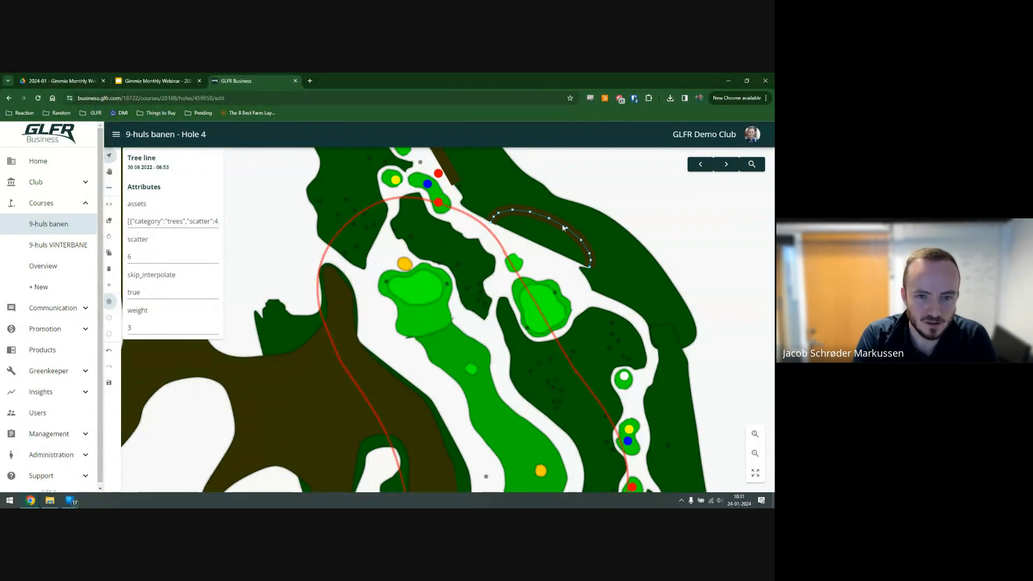
{"action": "left_click_drag", "start_coordinate": [564, 227], "coordinate": [544, 199]}
- Remove the pointed spike from the high rough's edge northeast of the eastern green, and round that corner by moving the adjacent point north
{"action": "scroll", "coordinate": [590, 250], "scroll_direction": "down", "scroll_amount": 2}
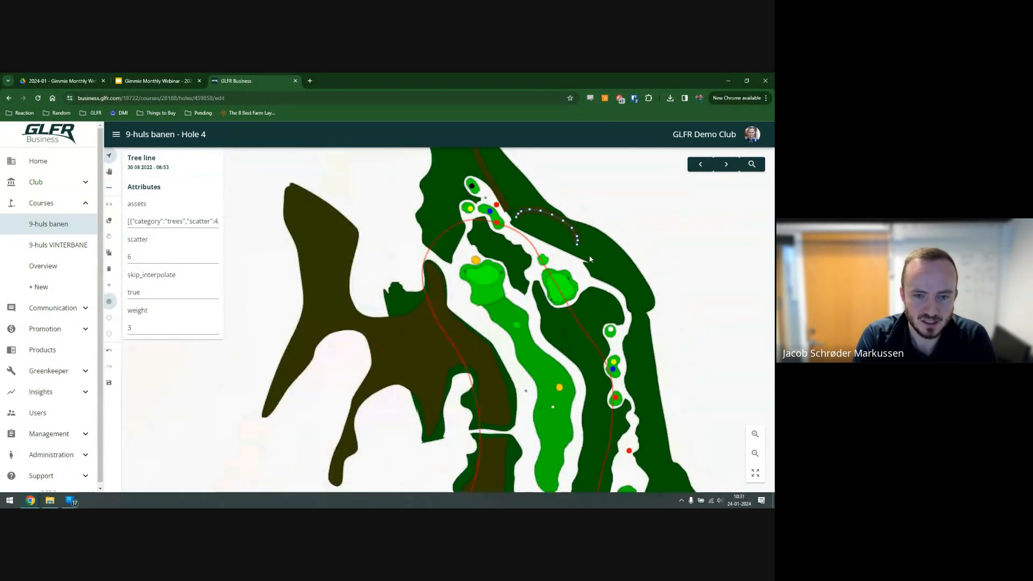
{"action": "scroll", "coordinate": [570, 263], "scroll_direction": "up", "scroll_amount": 4}
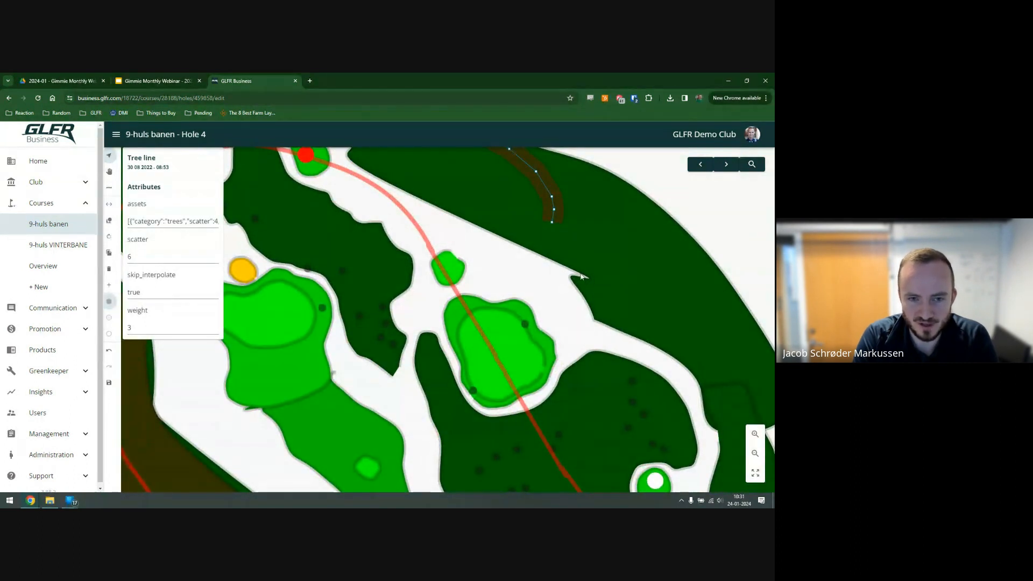
{"action": "left_click", "coordinate": [596, 287]}
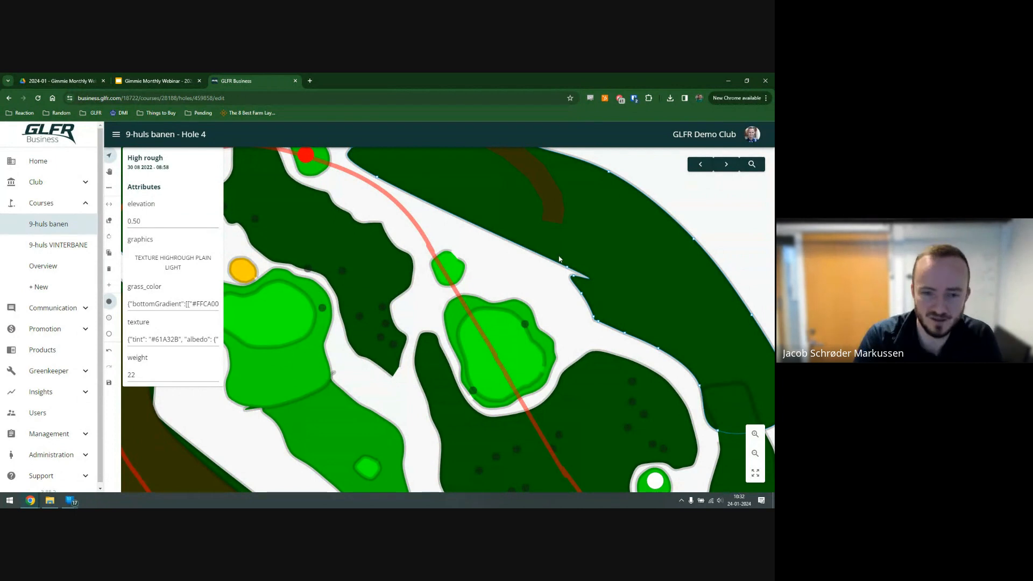
{"action": "left_click", "coordinate": [110, 187]}
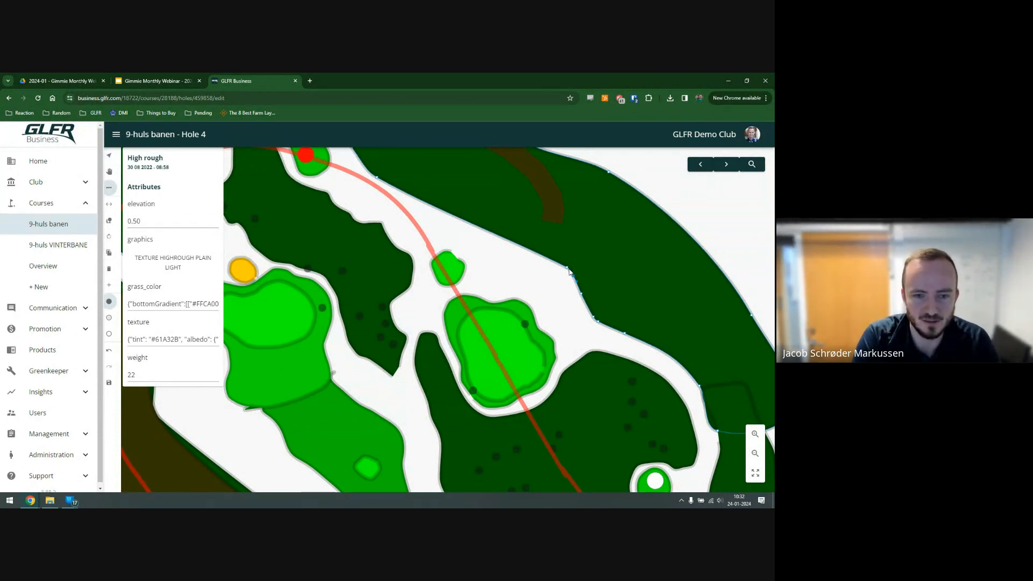
{"action": "left_click", "coordinate": [567, 268]}
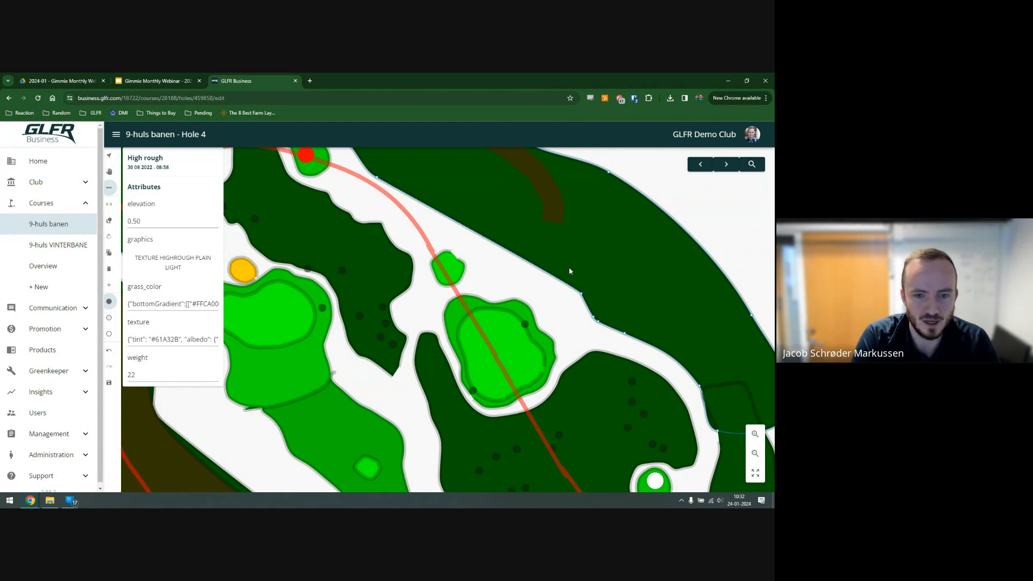
{"action": "mouse_move", "coordinate": [580, 291]}
{"action": "left_mouse_down"}
{"action": "mouse_move", "coordinate": [572, 286]}
{"action": "mouse_move", "coordinate": [584, 290]}
{"action": "mouse_move", "coordinate": [568, 295]}
{"action": "mouse_move", "coordinate": [575, 266]}
{"action": "mouse_move", "coordinate": [557, 292]}
{"action": "mouse_move", "coordinate": [579, 273]}
{"action": "left_mouse_up"}
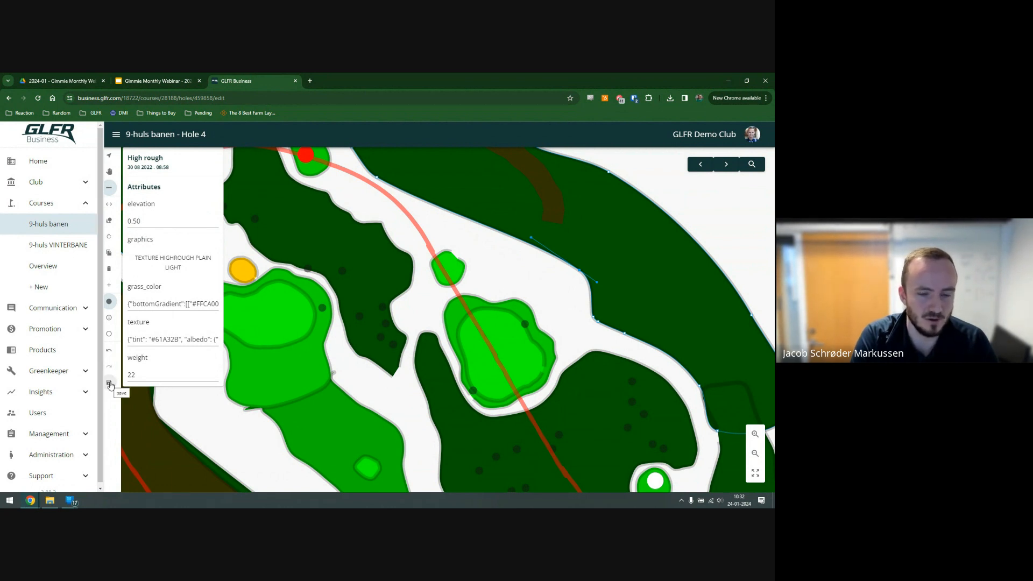
- Move the arched tree line southeast to the inner edge of the high rough, and save the hole drawing
{"action": "left_click", "coordinate": [542, 179]}
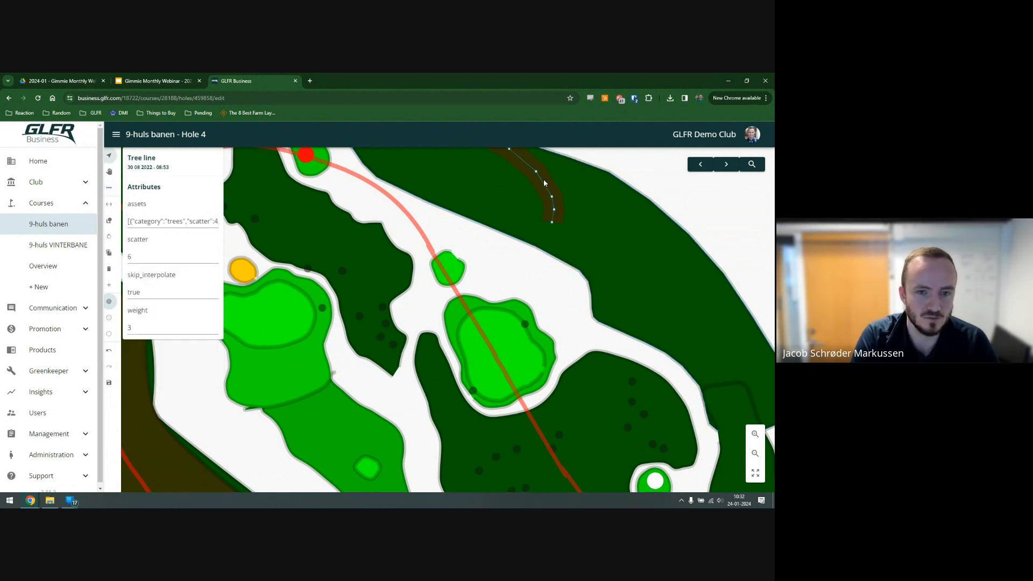
{"action": "left_click_drag", "start_coordinate": [541, 179], "coordinate": [635, 283]}
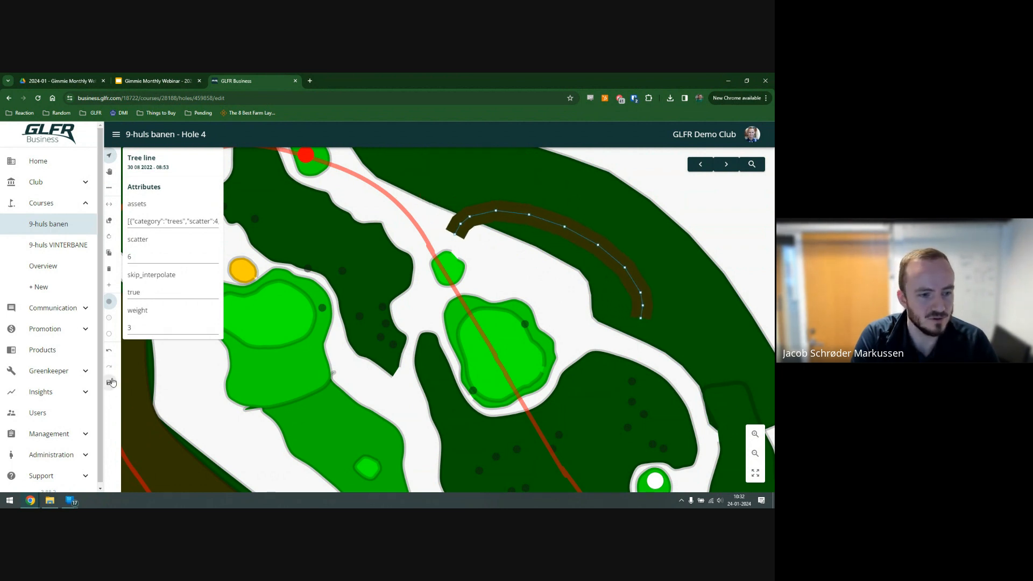
{"action": "left_click", "coordinate": [110, 383]}
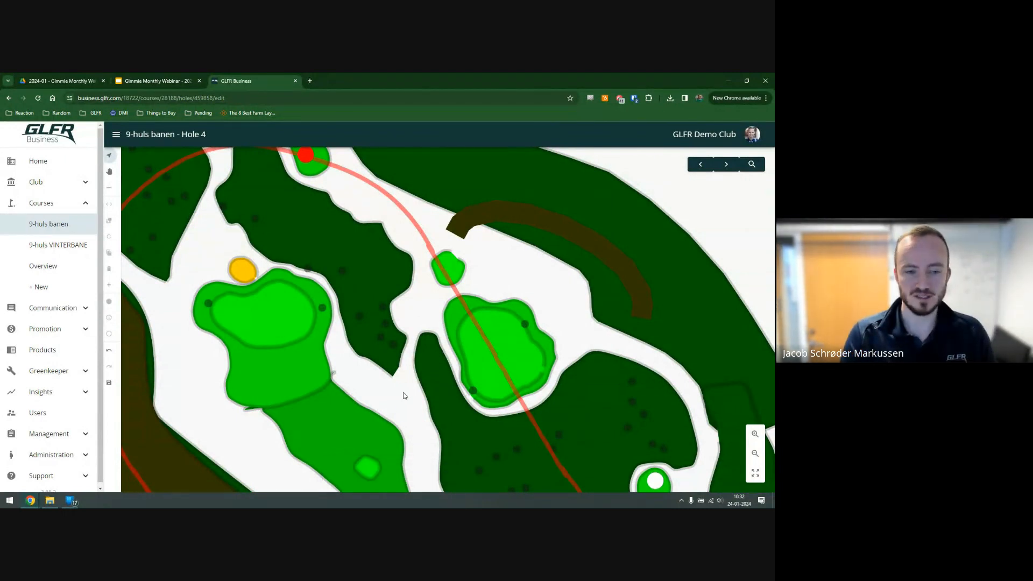
- Inspect the nodes and attributes of the high rough northeast of the eastern green, and return to the 9-huls banen course page
{"action": "left_click", "coordinate": [602, 309]}
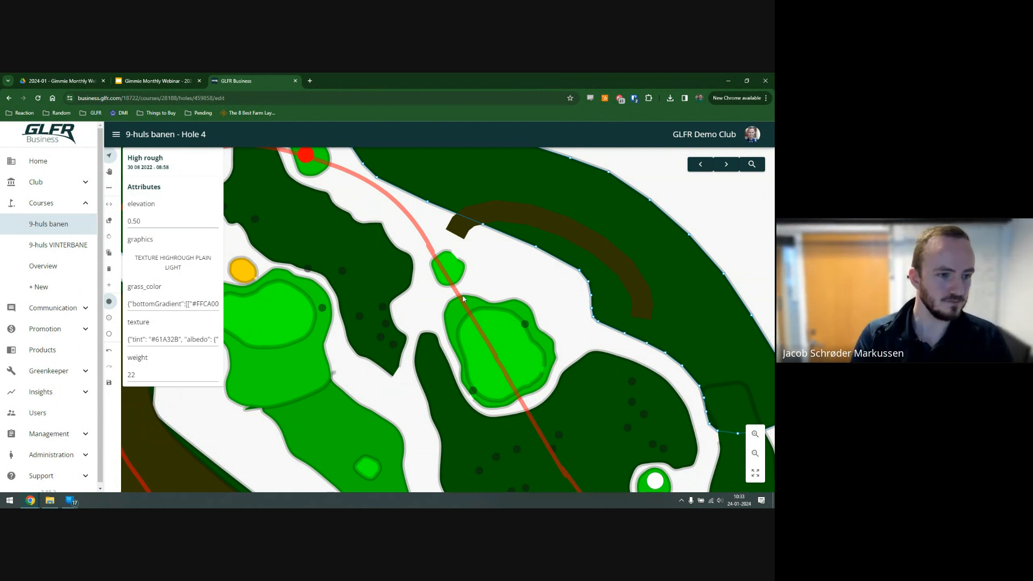
{"action": "left_click", "coordinate": [60, 228]}
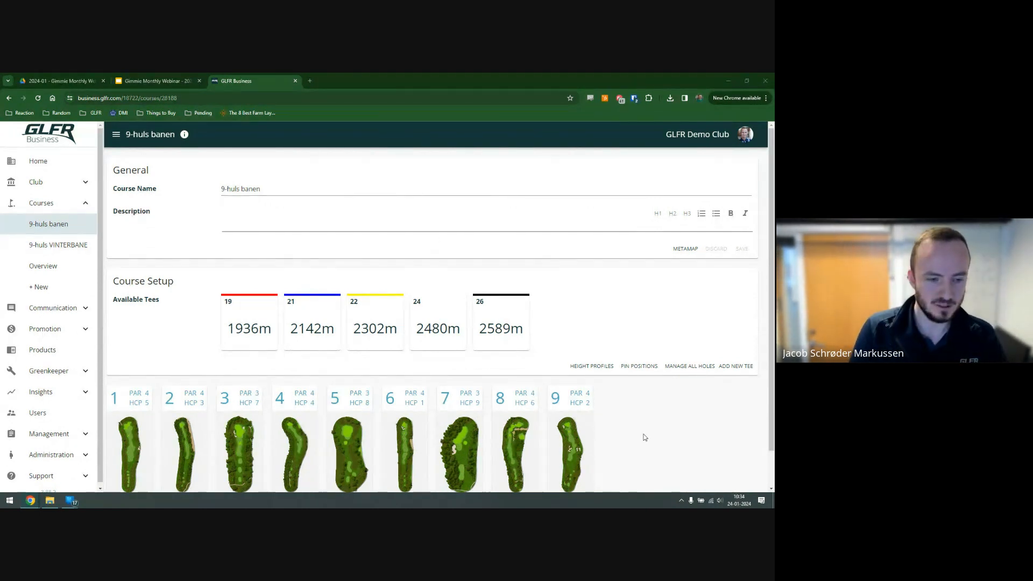
- Switch to the mirrored phone app and show its Pin Positions, and open the 9-huls banen pin positions in GLFR Business
{"action": "key", "text": "alt+Tab"}
{"action": "key", "text": "alt+Tab"}
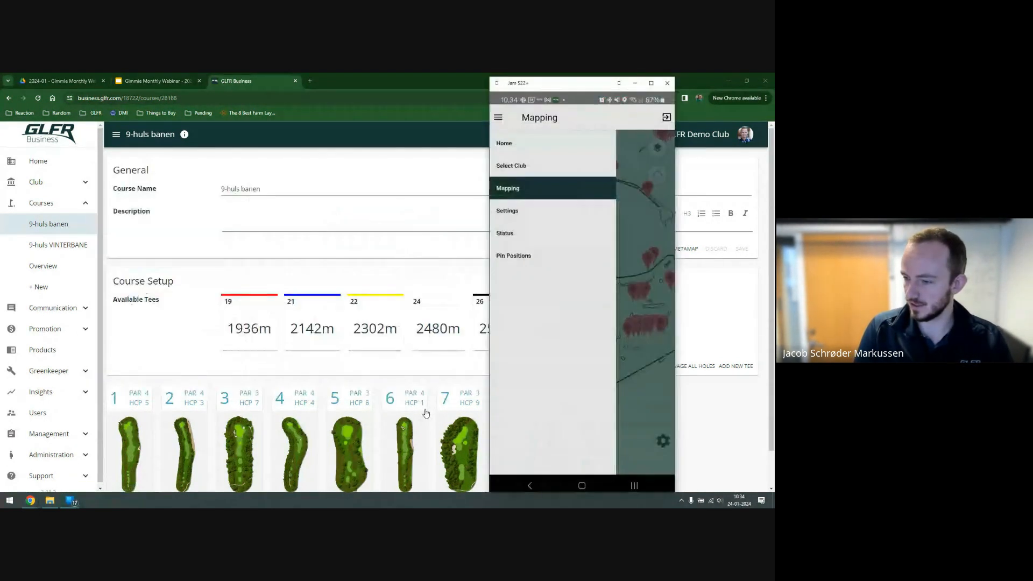
{"action": "left_click_drag", "start_coordinate": [570, 88], "coordinate": [377, 87]}
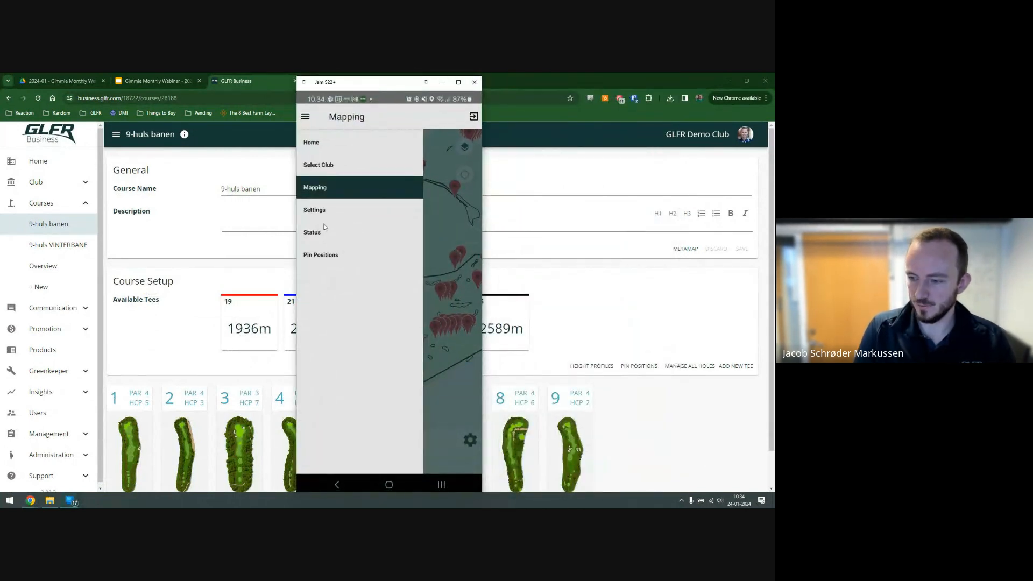
{"action": "left_click", "coordinate": [321, 255]}
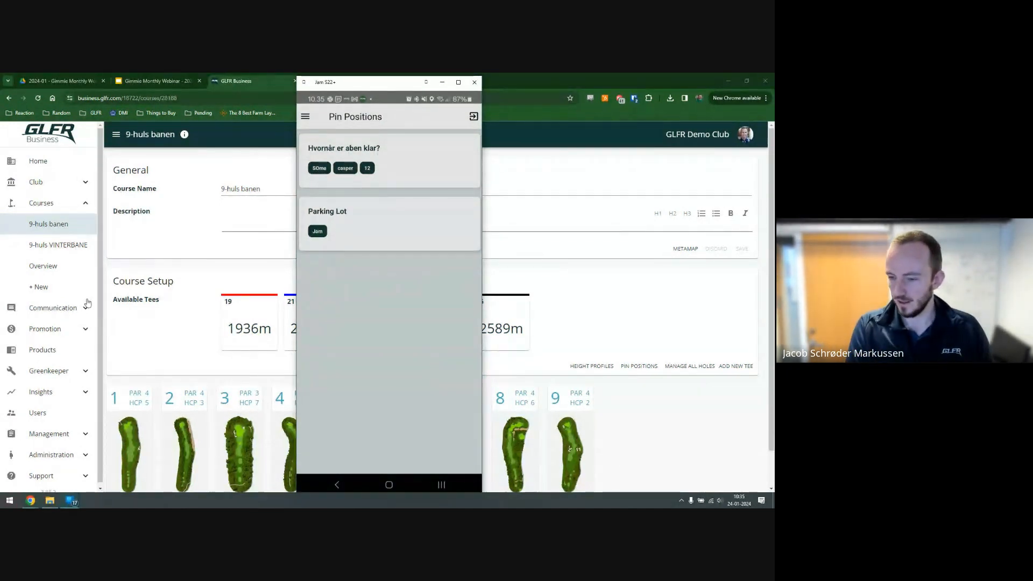
{"action": "left_click", "coordinate": [60, 226]}
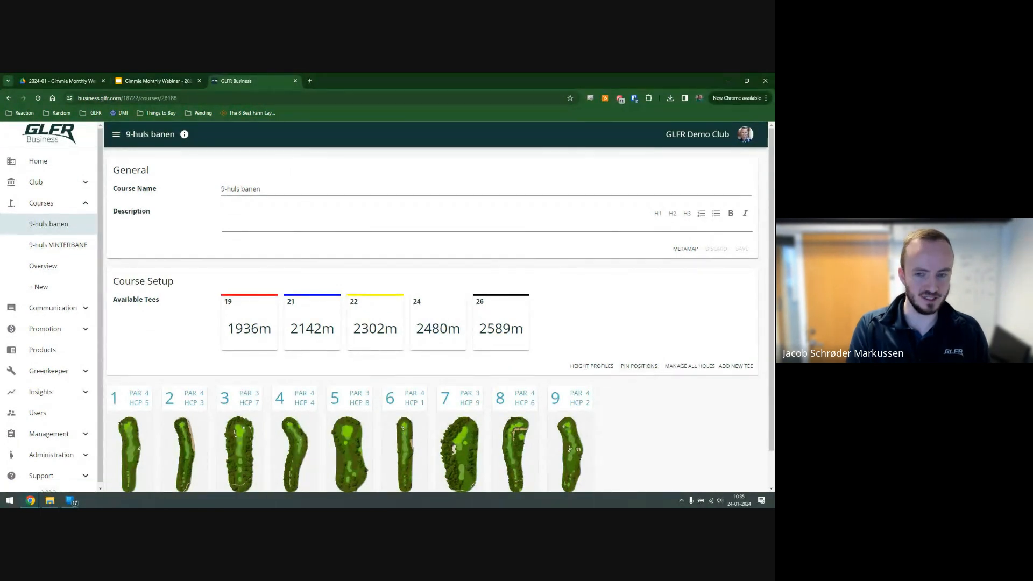
{"action": "left_click", "coordinate": [639, 365]}
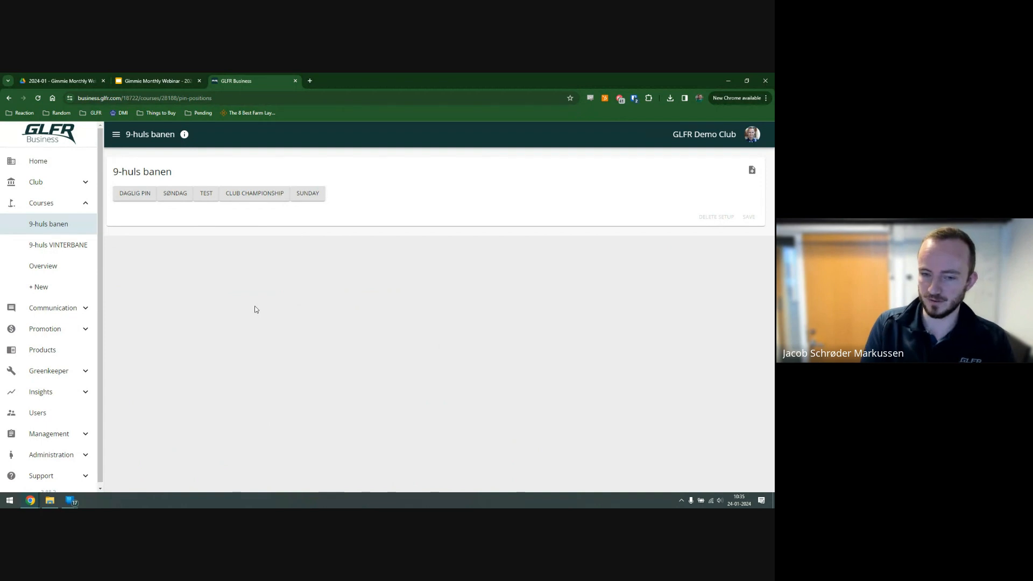
- Try to open the pin setup listed under Parking Lot in the mirrored phone app
{"action": "key", "text": "alt+Tab"}
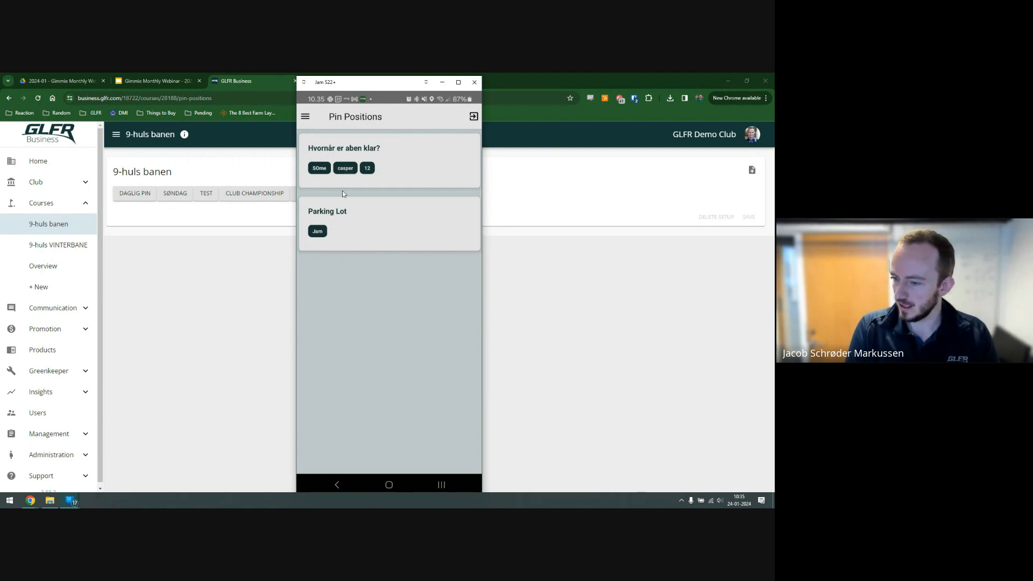
{"action": "left_click", "coordinate": [318, 231]}
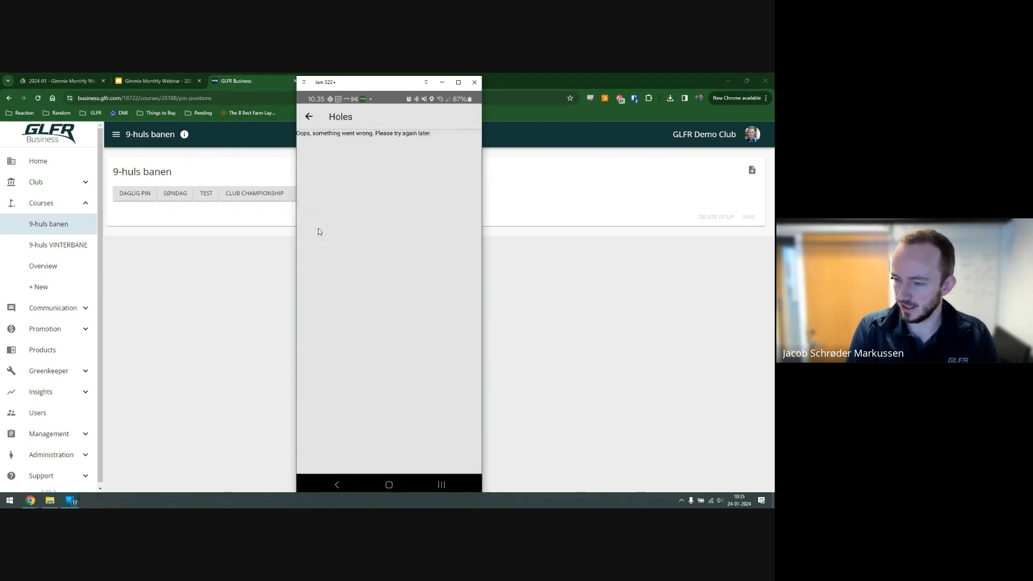
{"action": "left_click", "coordinate": [305, 118]}
{"action": "left_click", "coordinate": [551, 275]}
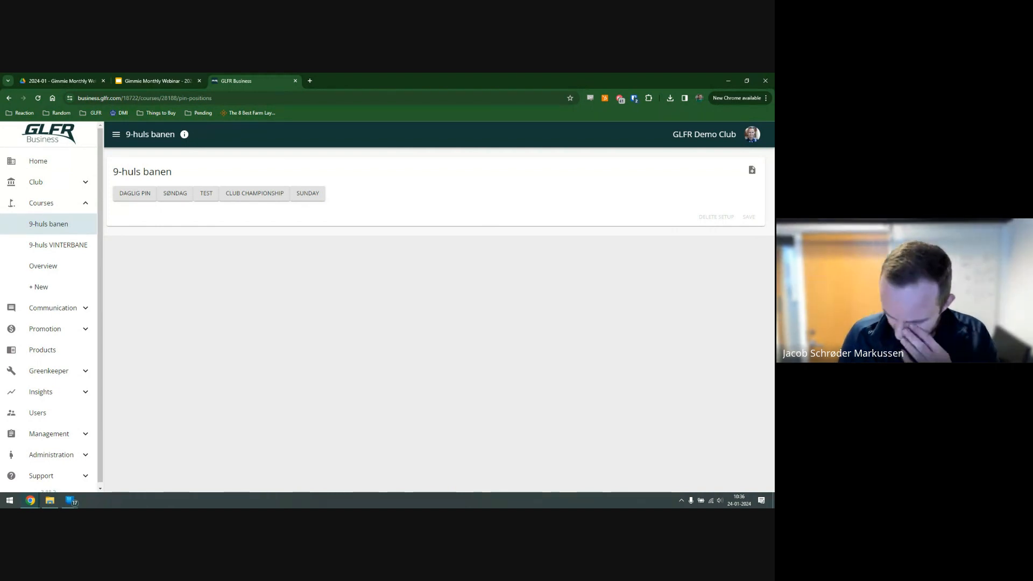
- Open Open Course's Default Pin Setup in the phone app and look through the pin values of holes 1 to 18
{"action": "key", "text": "alt+Tab"}
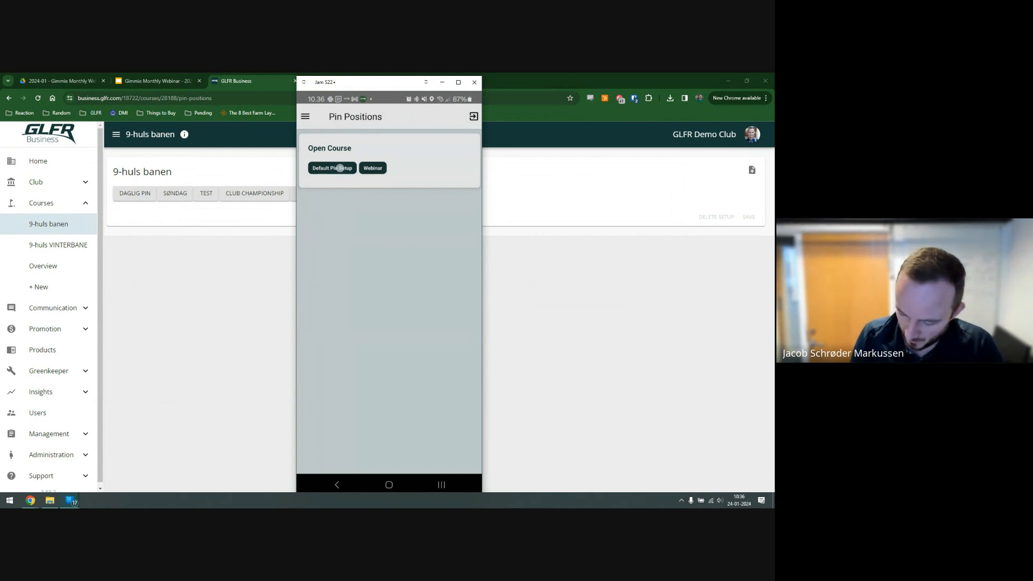
{"action": "left_click", "coordinate": [340, 167]}
{"action": "scroll", "coordinate": [389, 291], "scroll_direction": "down", "scroll_amount": 10}
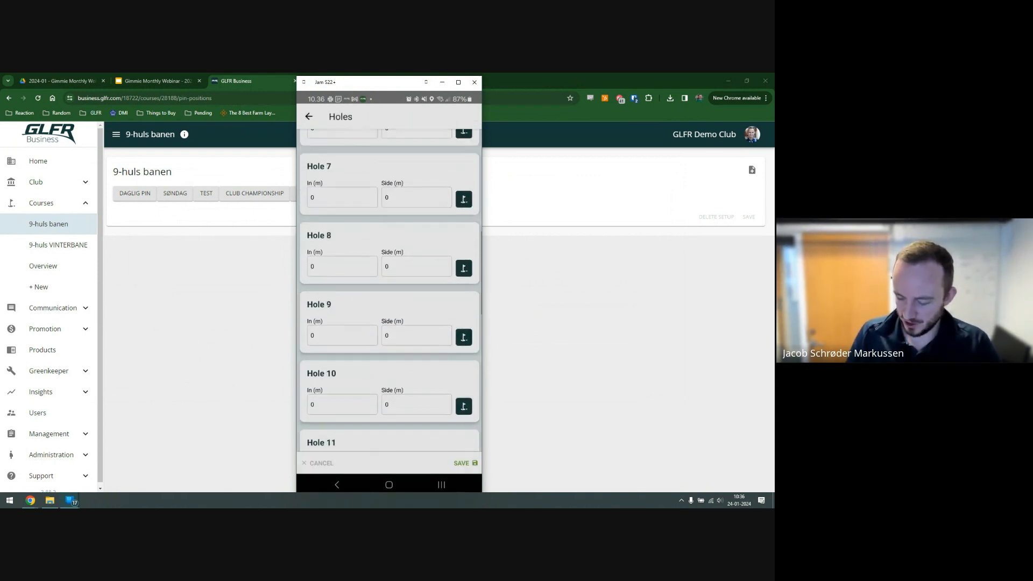
{"action": "scroll", "coordinate": [389, 290], "scroll_direction": "down", "scroll_amount": 8}
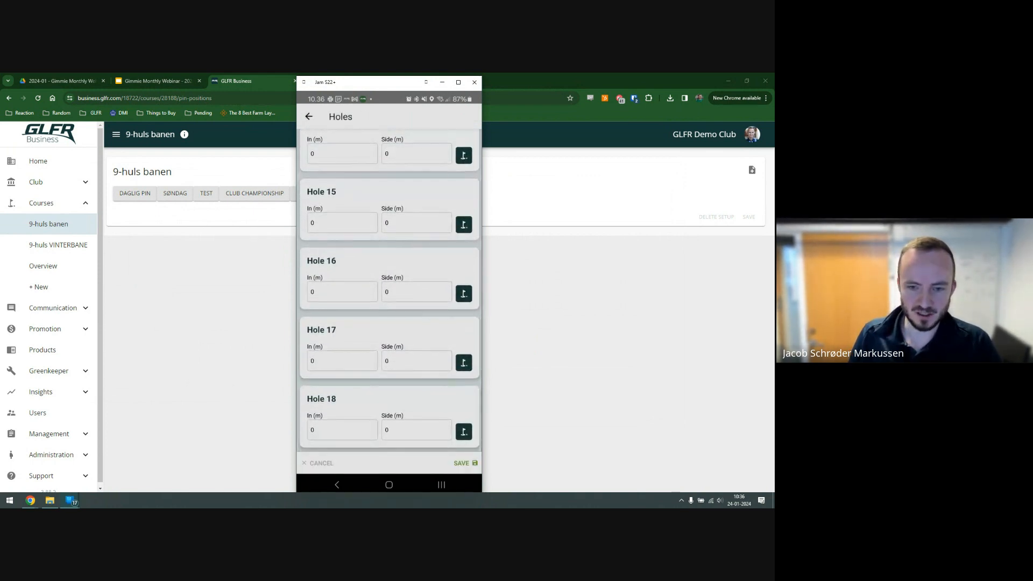
{"action": "scroll", "coordinate": [389, 290], "scroll_direction": "up", "scroll_amount": 15}
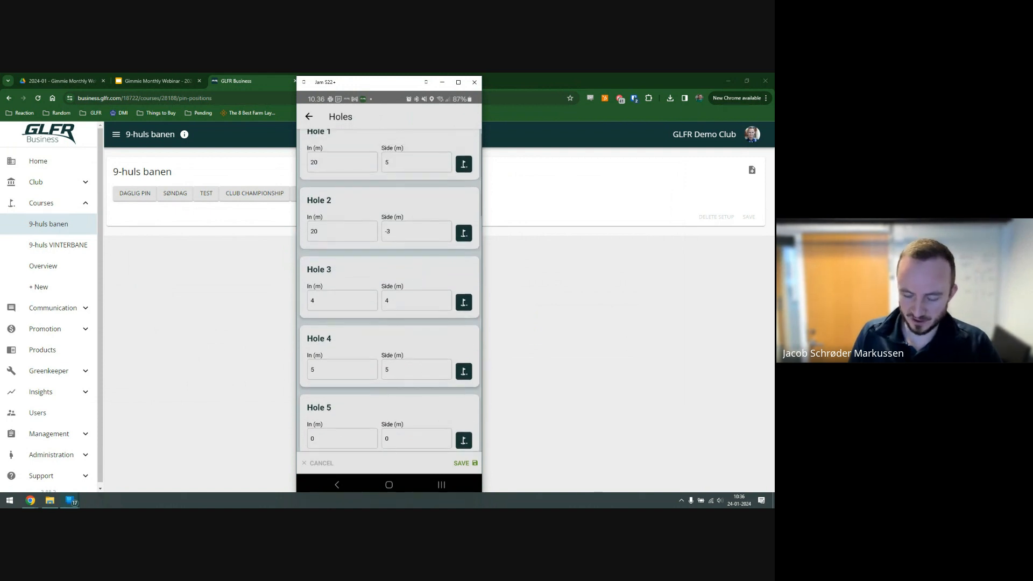
- Open the green map for hole 2's pin and set its Side distance to 6 m
{"action": "left_click", "coordinate": [464, 233]}
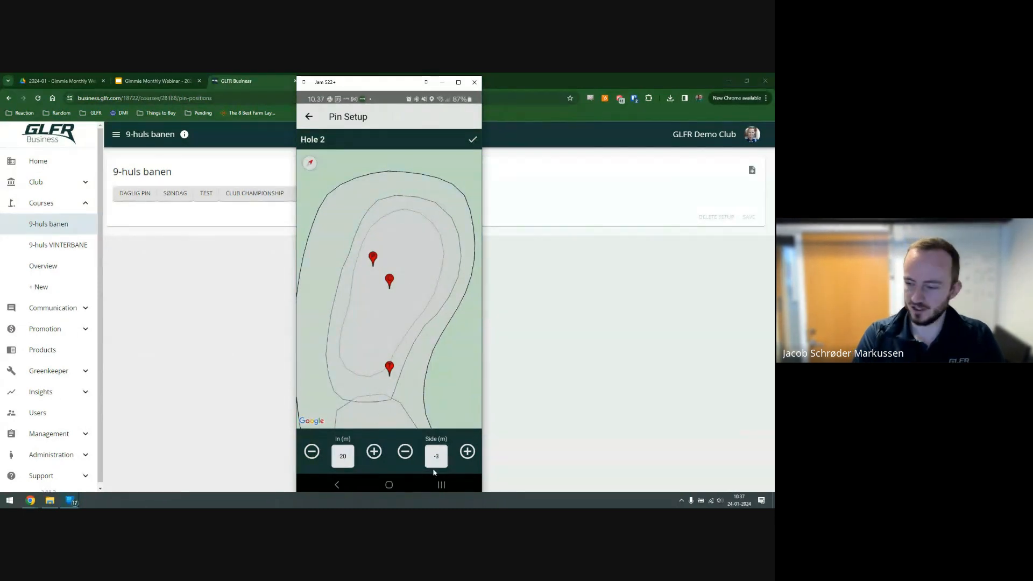
{"action": "left_click", "coordinate": [468, 452]}
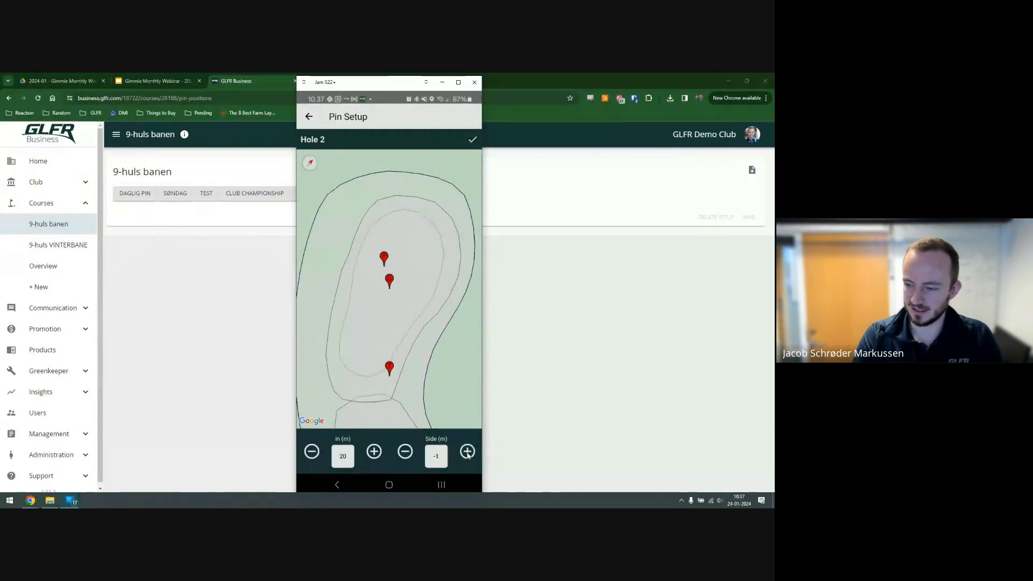
{"action": "left_click", "coordinate": [468, 452]}
{"action": "left_click", "coordinate": [467, 452]}
{"action": "left_click", "coordinate": [467, 452]}
{"action": "left_click", "coordinate": [468, 452]}
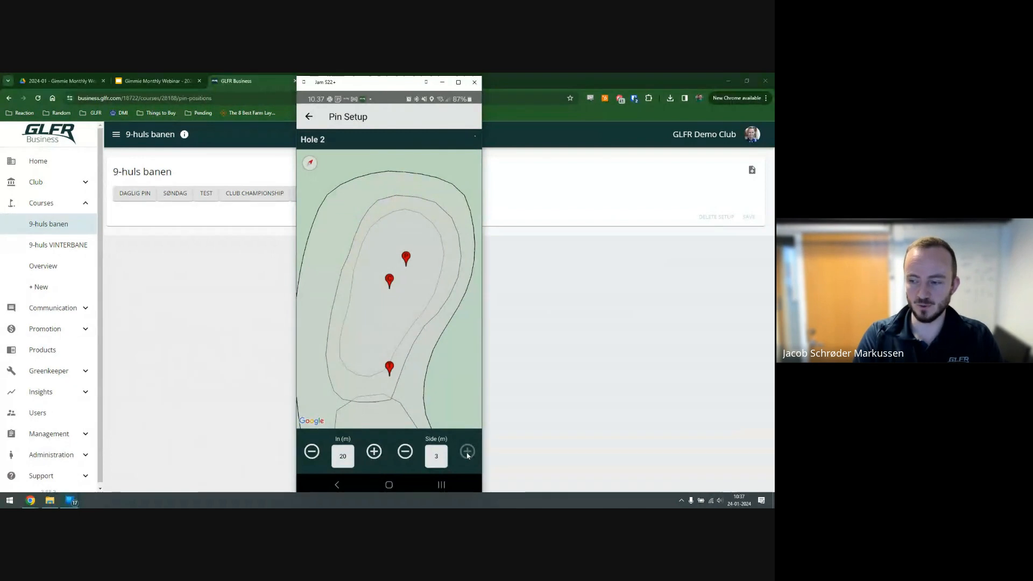
{"action": "left_click", "coordinate": [467, 452]}
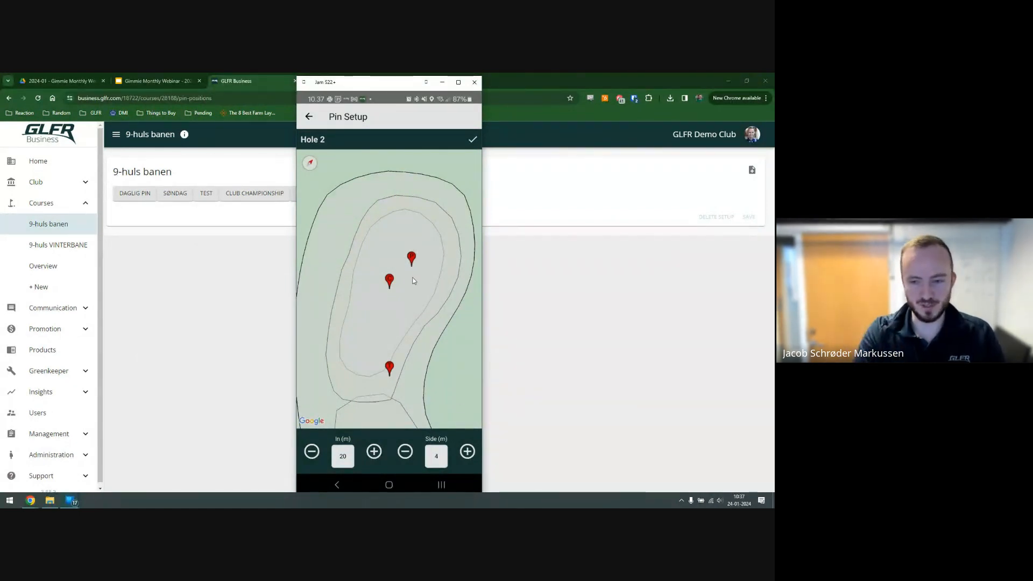
{"action": "left_click", "coordinate": [467, 452]}
{"action": "left_click", "coordinate": [468, 452]}
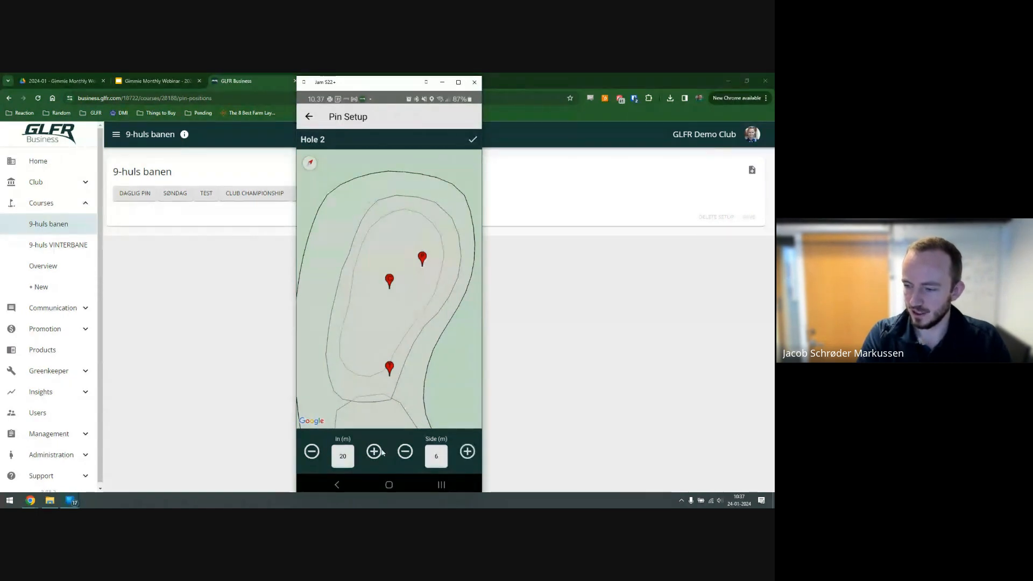
- Set hole 2's pin In distance to 24 m and check its position on the green
{"action": "left_click", "coordinate": [374, 452]}
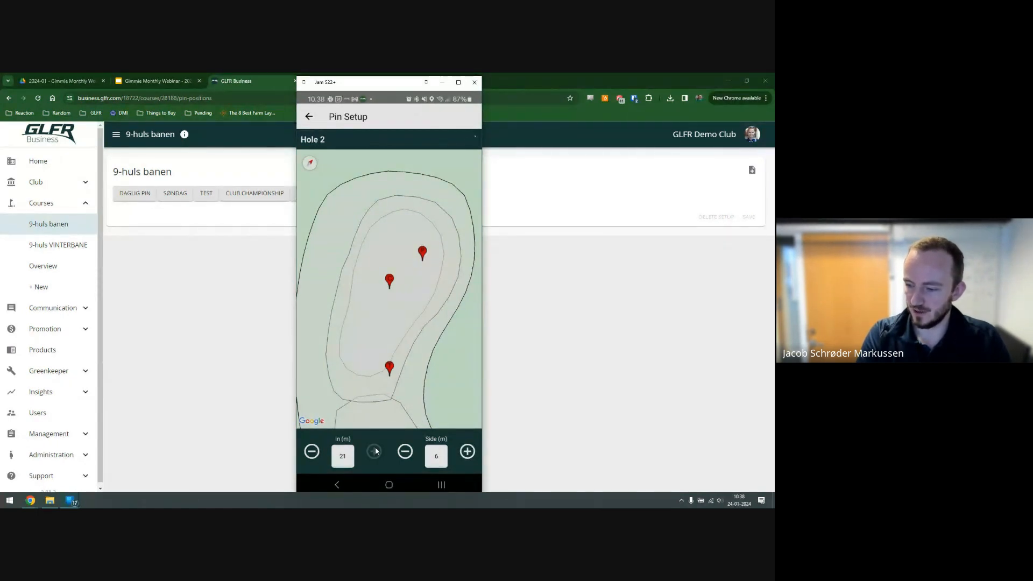
{"action": "left_click", "coordinate": [373, 452]}
{"action": "left_click", "coordinate": [373, 452]}
{"action": "left_click", "coordinate": [374, 452]}
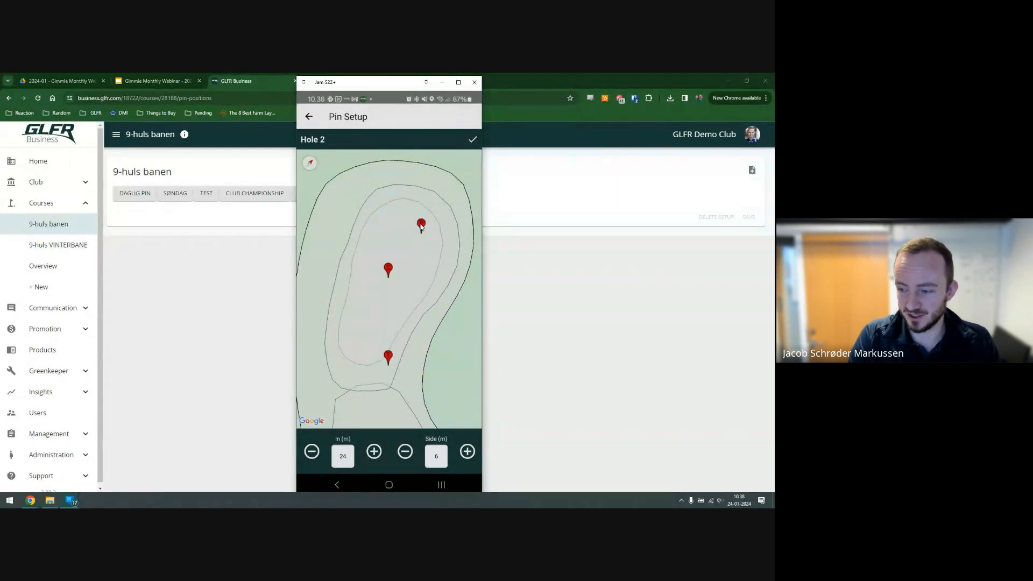
{"action": "left_click_drag", "start_coordinate": [420, 227], "coordinate": [417, 224]}
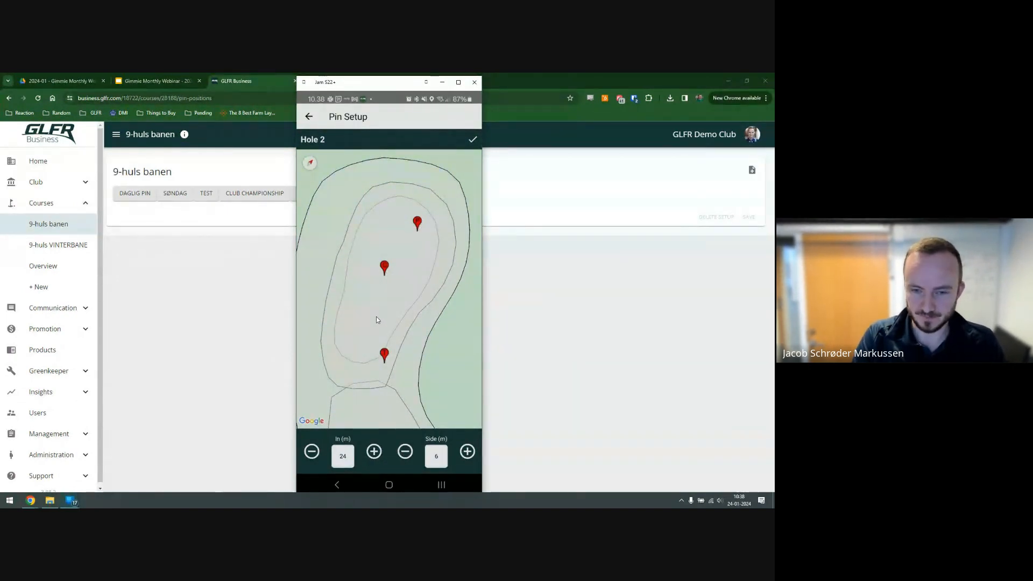
{"action": "left_click", "coordinate": [351, 337]}
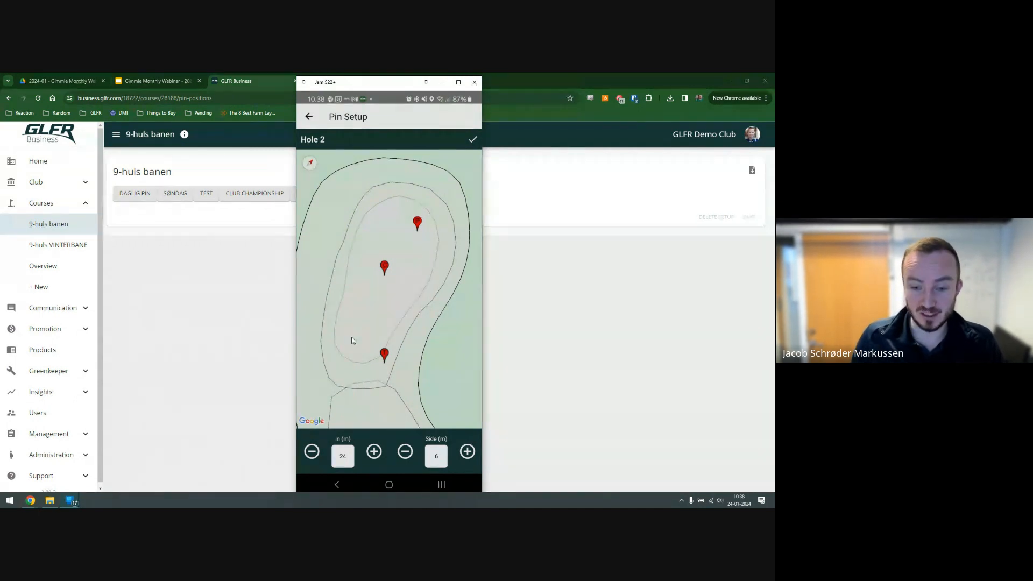